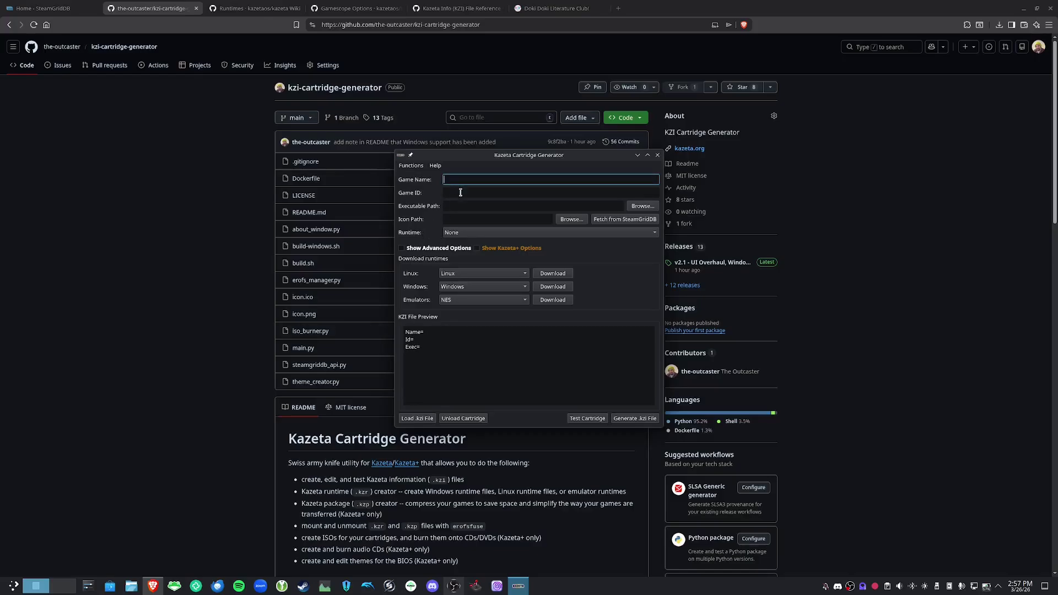
Close the open cartridge generator window and download KZI-Cartridge-Generator-2.1-x86_64.AppImage from the repository's v2.1 release.
{"action": "left_click", "coordinate": [454, 216]}
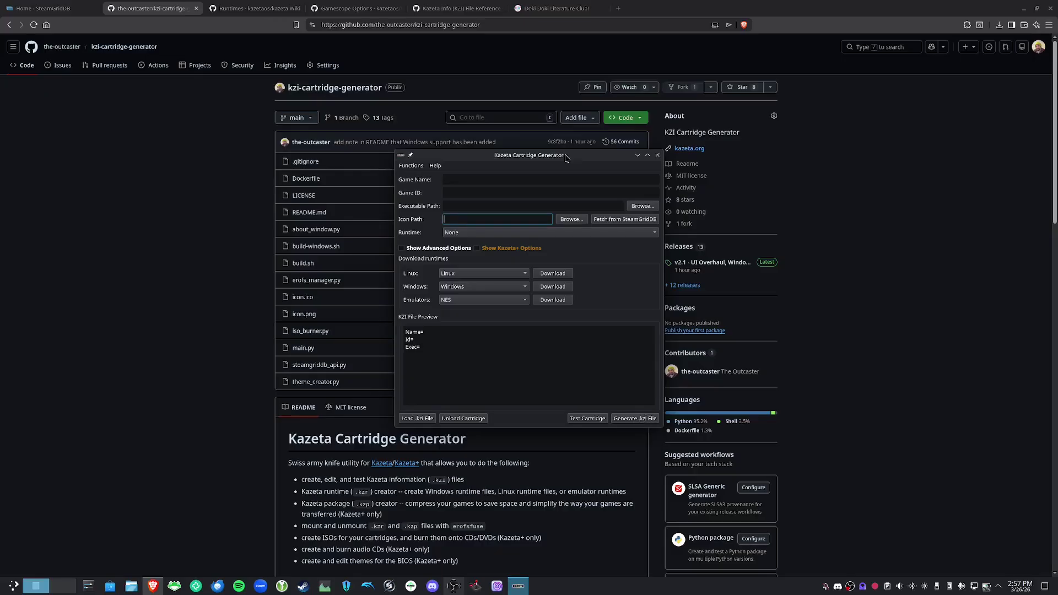
{"action": "left_click", "coordinate": [657, 155]}
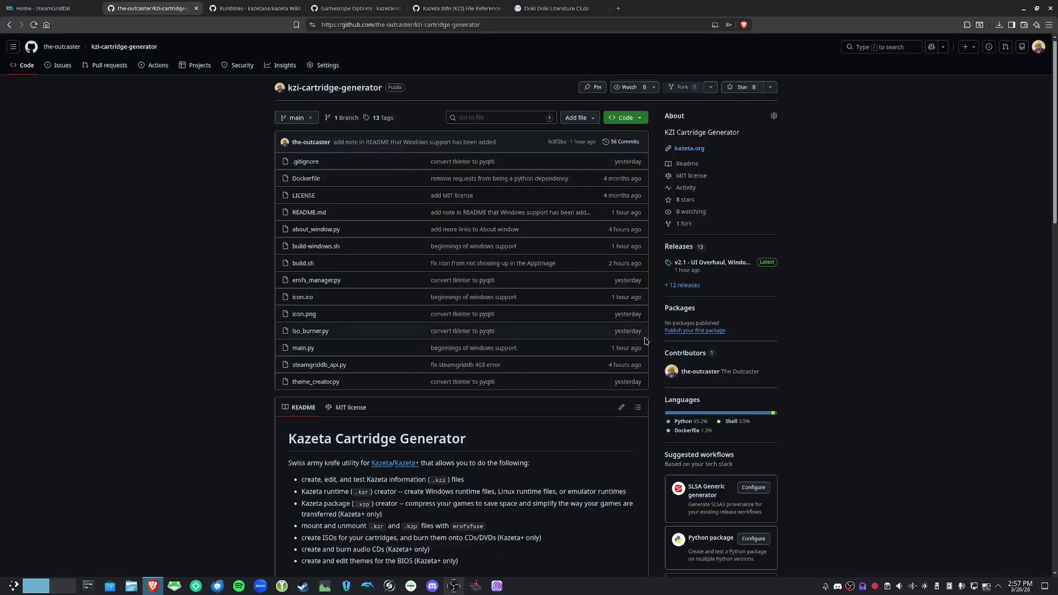
{"action": "left_click", "coordinate": [679, 246]}
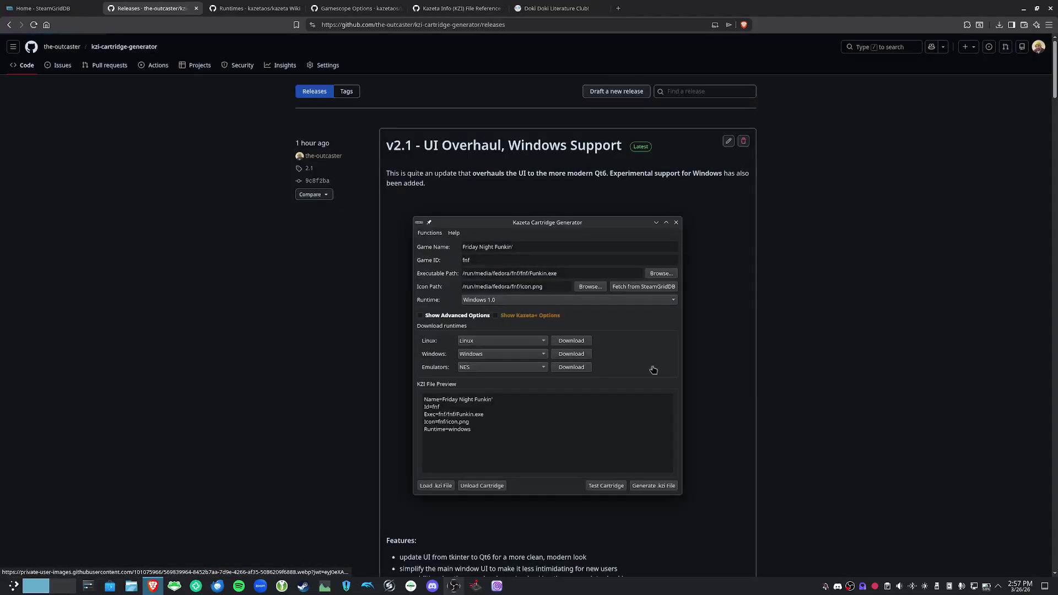
{"action": "scroll", "coordinate": [802, 421], "scroll_direction": "down", "scroll_amount": 9}
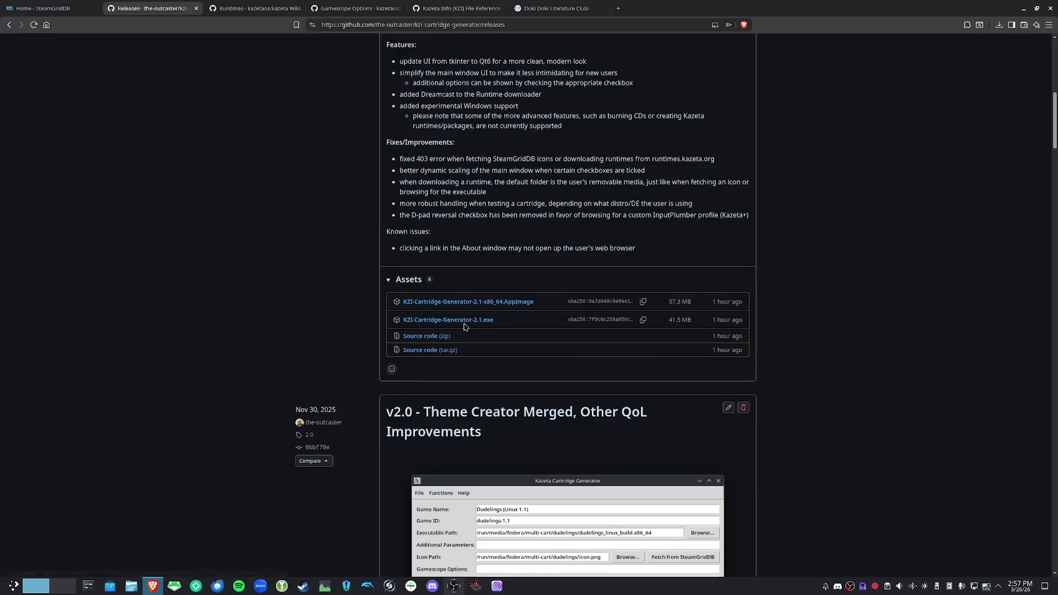
{"action": "scroll", "coordinate": [519, 413], "scroll_direction": "up", "scroll_amount": 3}
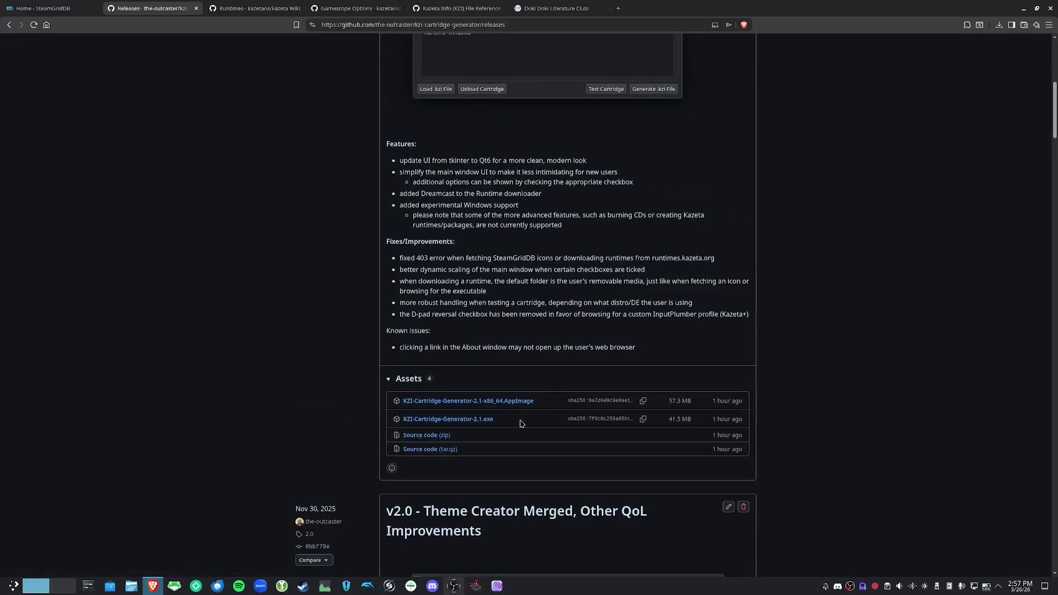
{"action": "left_click", "coordinate": [495, 403]}
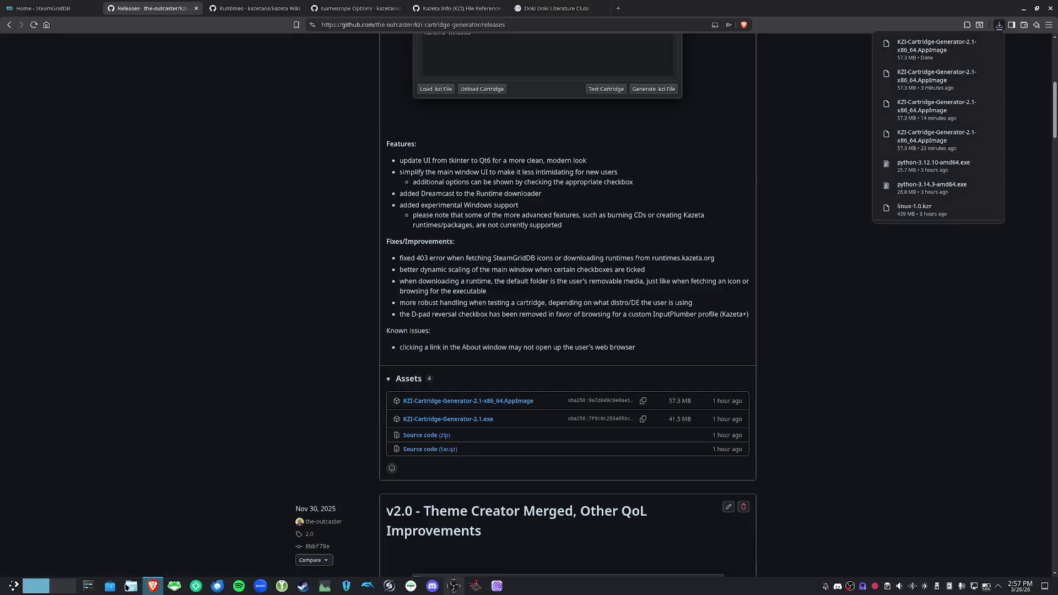
Allow the downloaded KZI-Cartridge-Generator-2.1 AppImage to be executed as a program in its file properties, and launch it.
{"action": "left_click", "coordinate": [129, 586]}
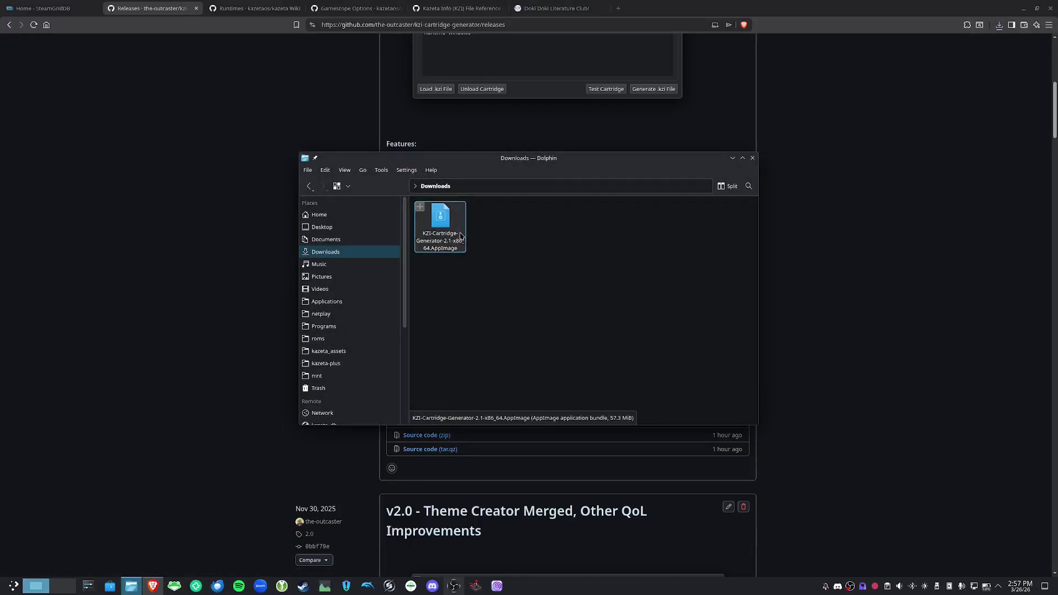
{"action": "right_click", "coordinate": [437, 249]}
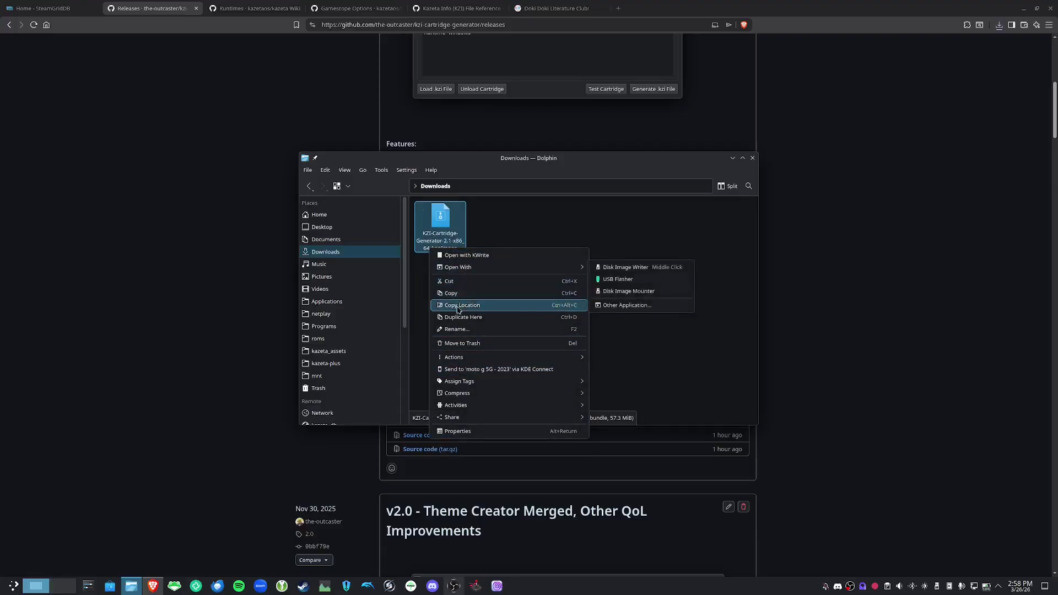
{"action": "left_click", "coordinate": [455, 431]}
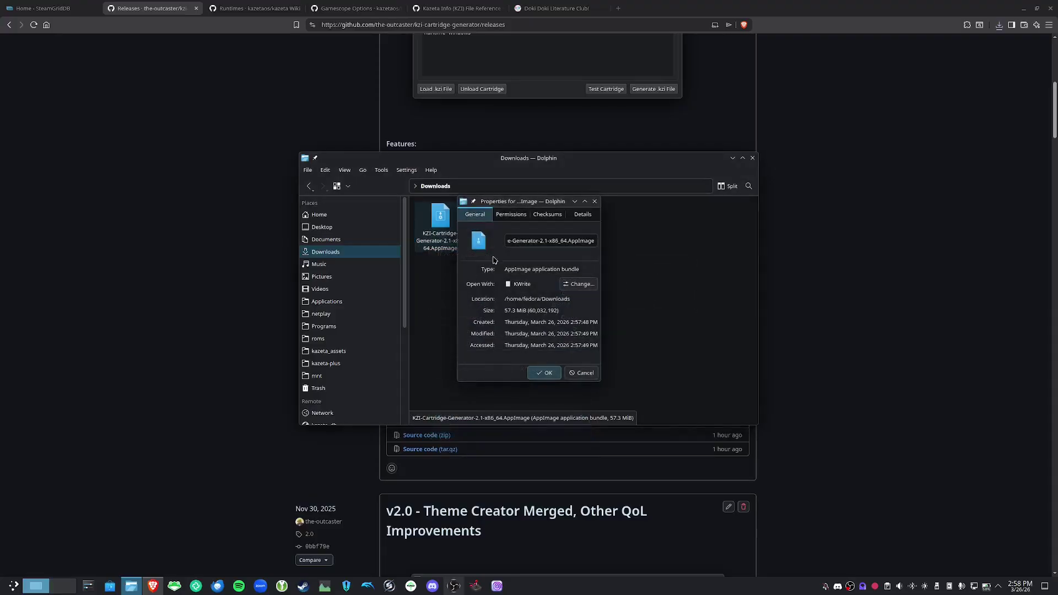
{"action": "left_click", "coordinate": [510, 214]}
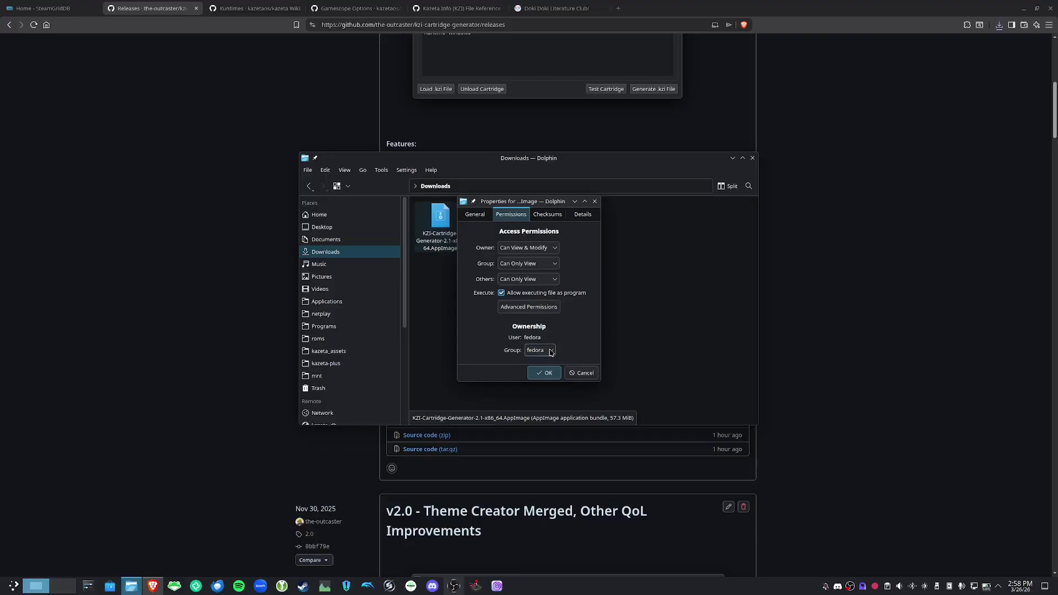
{"action": "left_click", "coordinate": [544, 373]}
{"action": "double_click", "coordinate": [461, 246]}
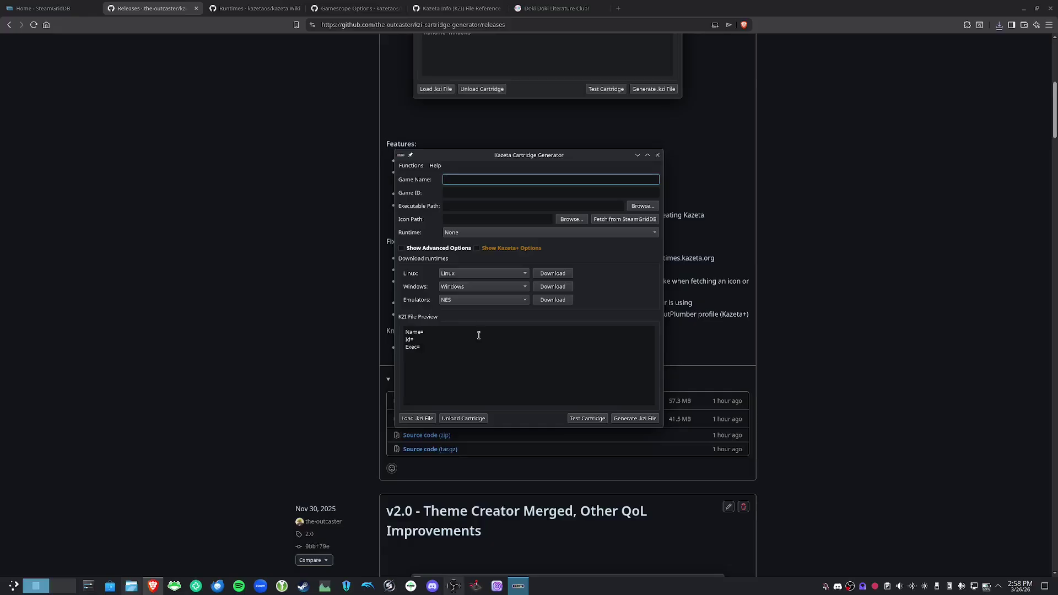
In the Disks utility, format the 31 GB drive with a quick erase and MBR / DOS partitioning.
{"action": "key", "text": "super"}
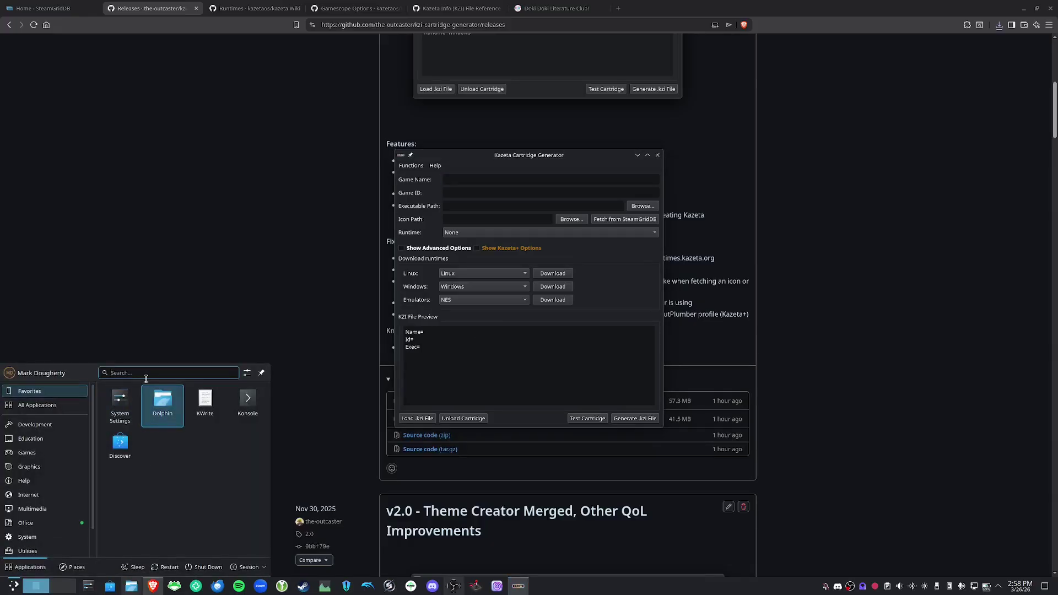
{"action": "type", "text": "disks"}
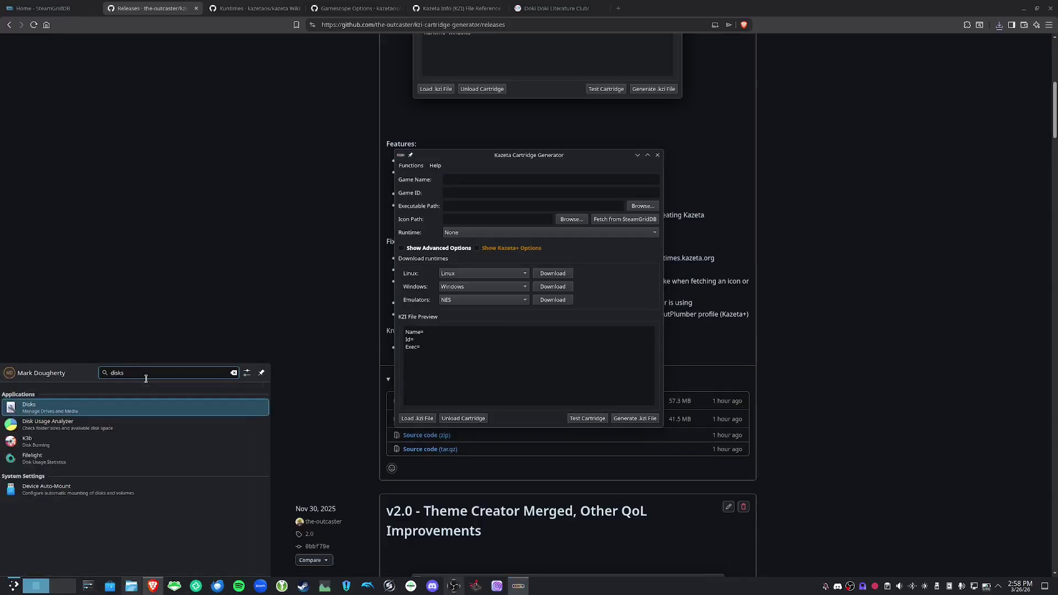
{"action": "left_click", "coordinate": [88, 408]}
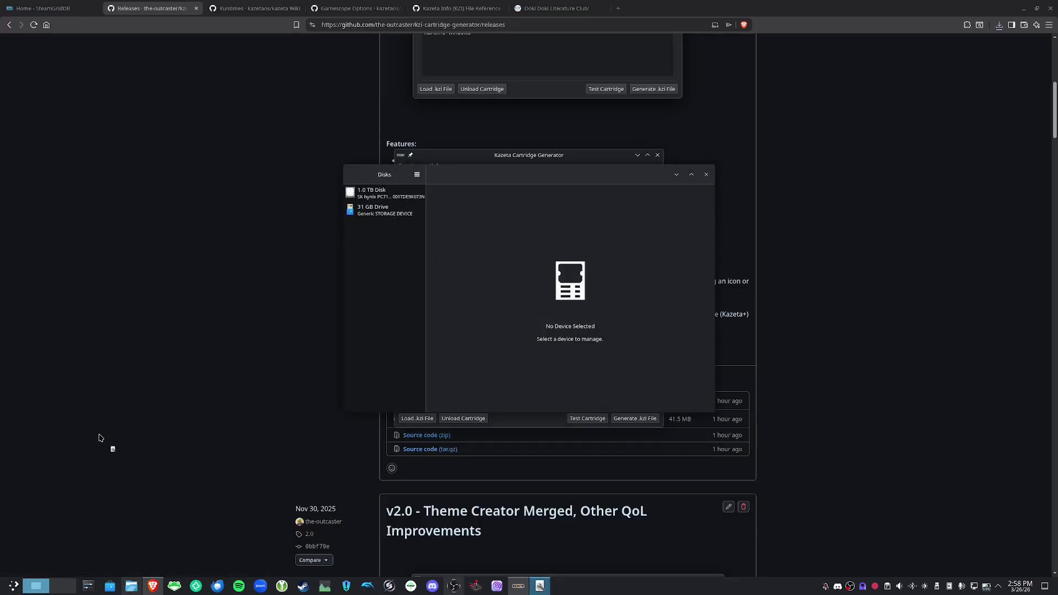
{"action": "left_click", "coordinate": [380, 219]}
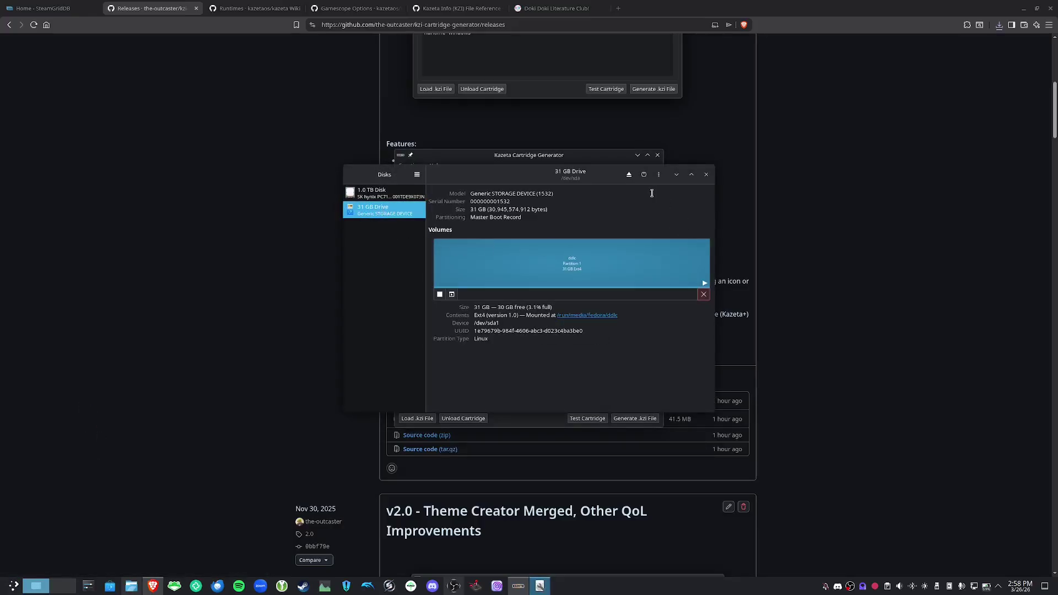
{"action": "left_click", "coordinate": [660, 175]}
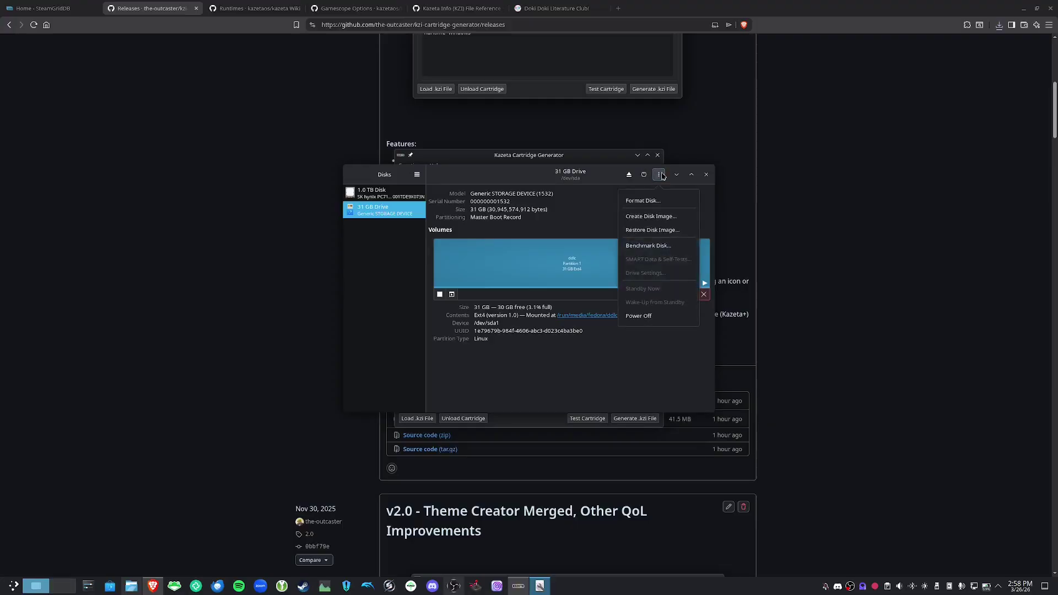
{"action": "left_click", "coordinate": [643, 202]}
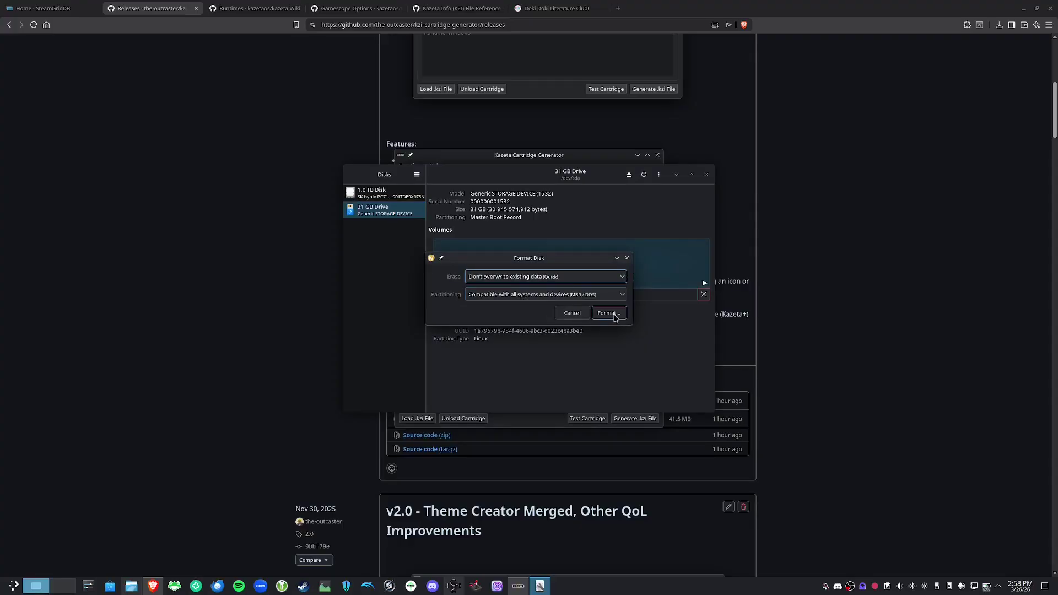
{"action": "left_click", "coordinate": [609, 313]}
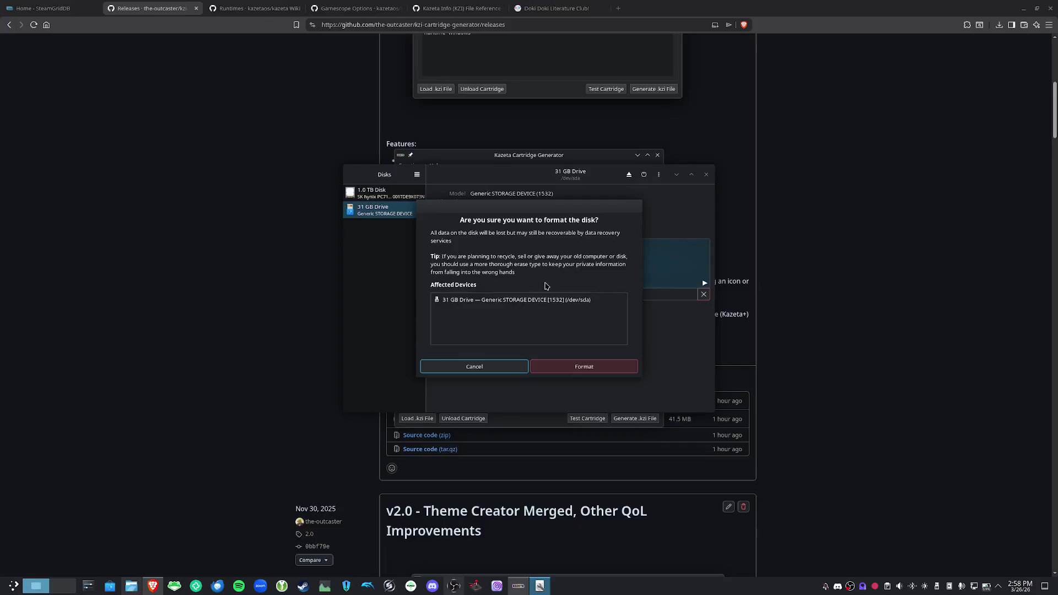
{"action": "left_click", "coordinate": [564, 372]}
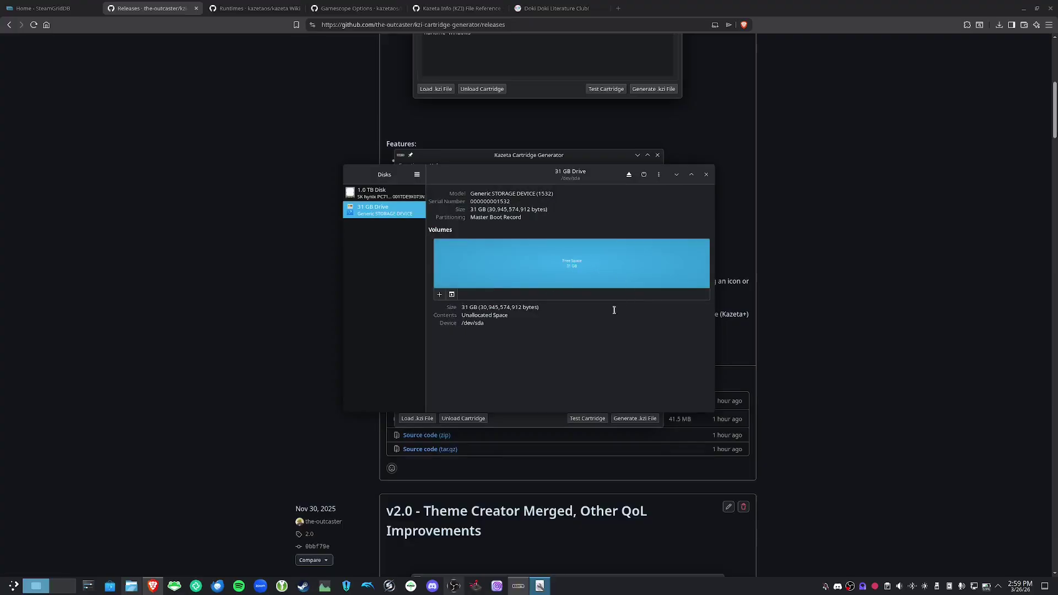
Create a full-size 30.9 GB Ext4 partition named ddlc on the 31 GB drive, and close the disk utility.
{"action": "left_click", "coordinate": [438, 296]}
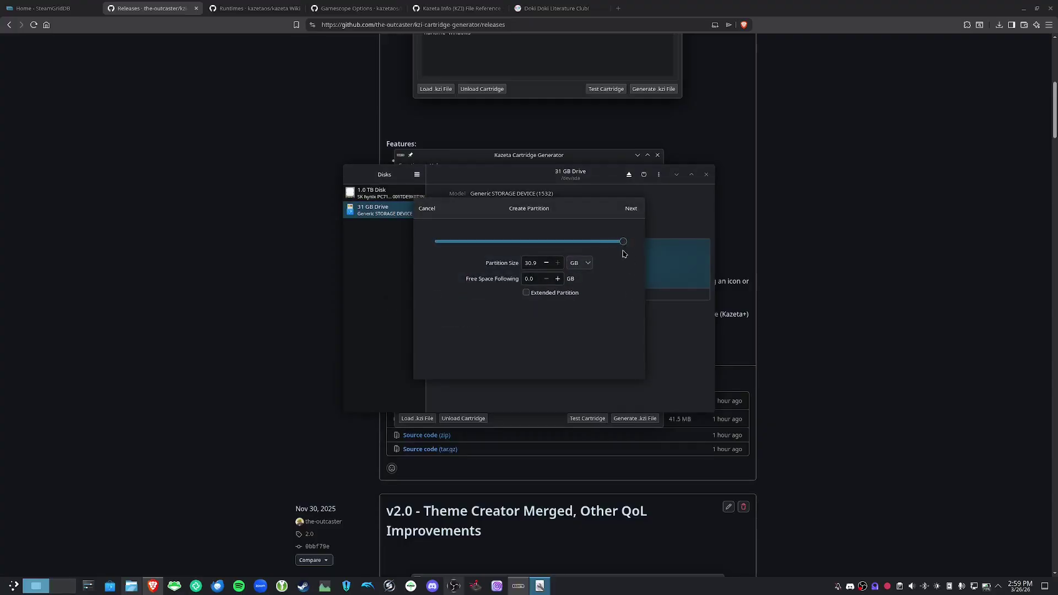
{"action": "left_click", "coordinate": [637, 212]}
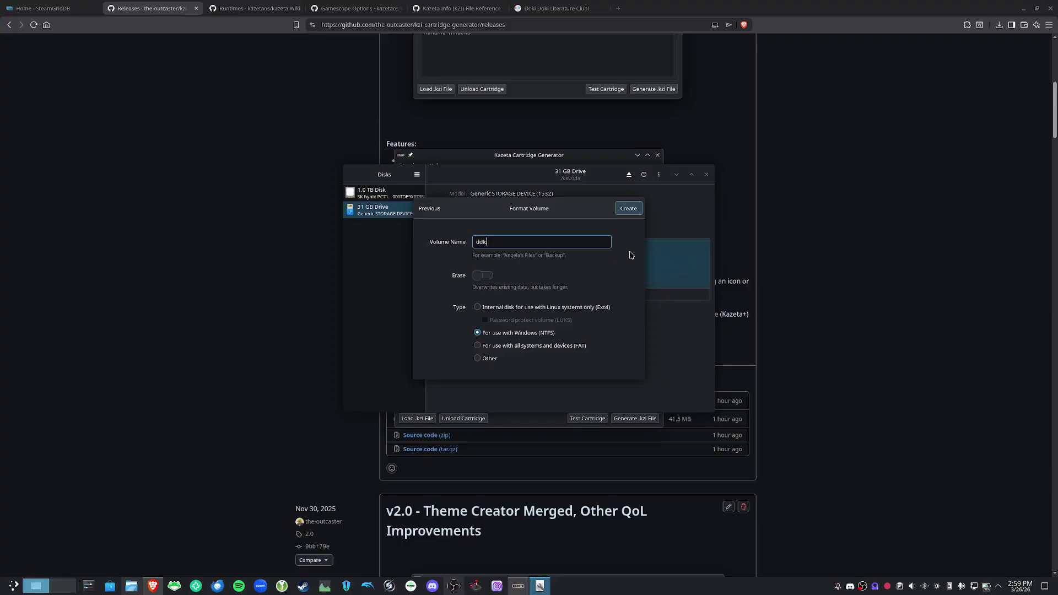
{"action": "left_click", "coordinate": [478, 307]}
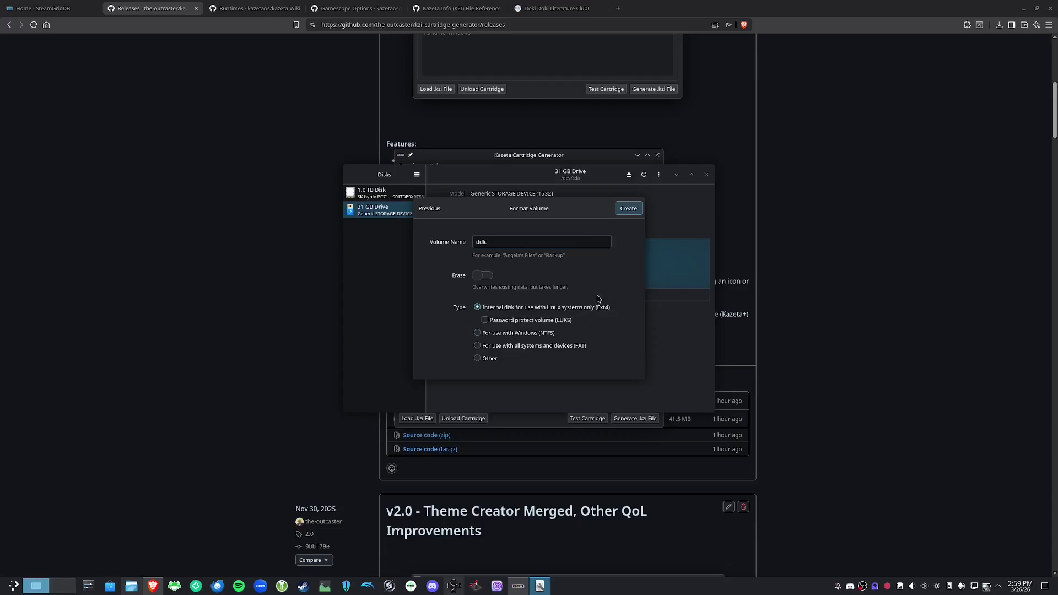
{"action": "left_click", "coordinate": [627, 212]}
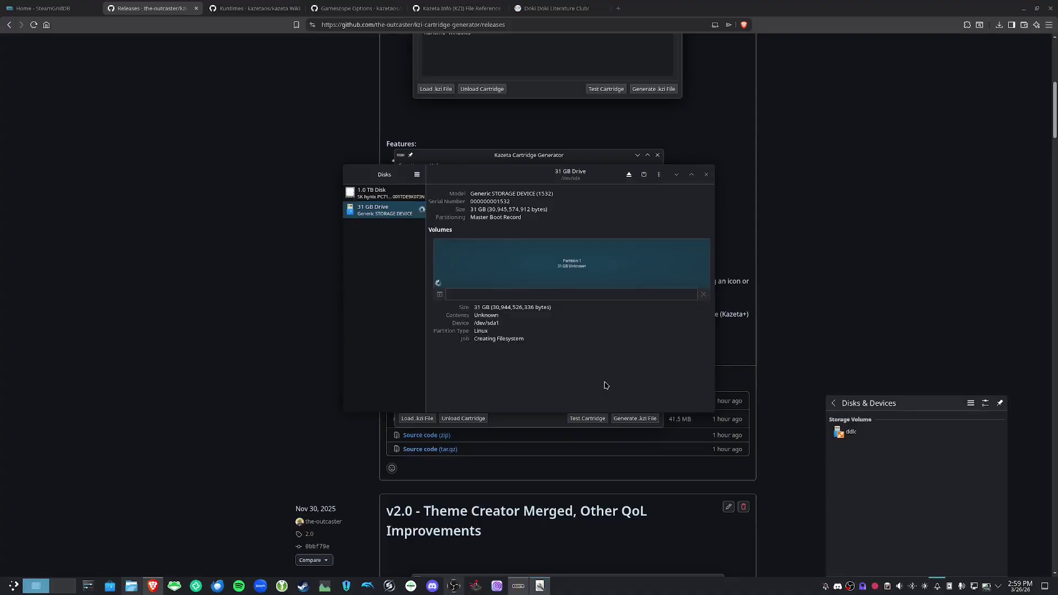
{"action": "left_click", "coordinate": [707, 174]}
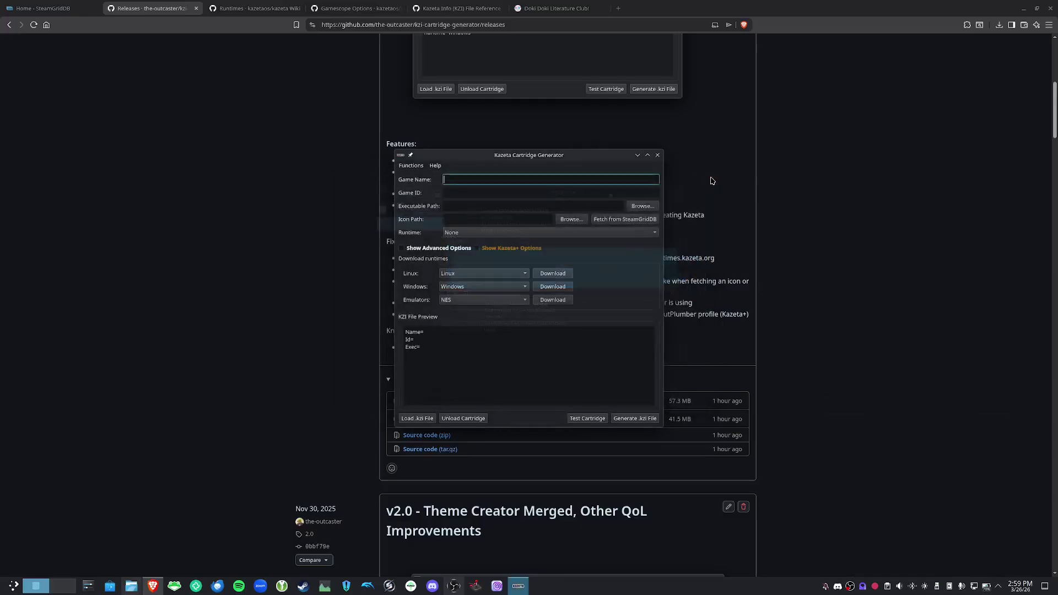
Open the ddlc removable drive in the file manager and move its window down off the cartridge generator's upper fields.
{"action": "left_click", "coordinate": [534, 225]}
{"action": "scroll", "coordinate": [351, 343], "scroll_direction": "down", "scroll_amount": 5}
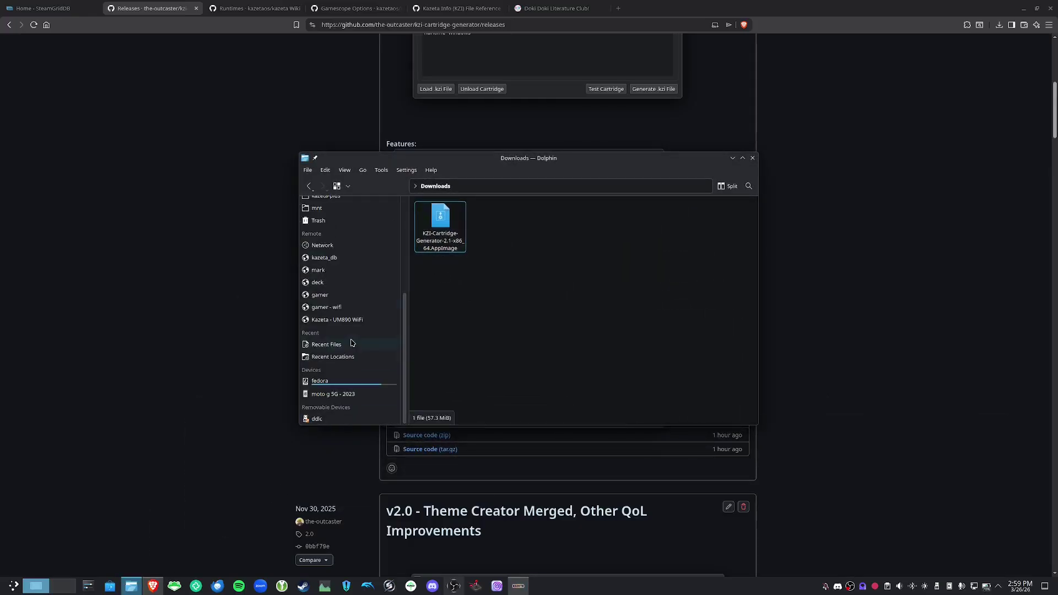
{"action": "left_click", "coordinate": [325, 418]}
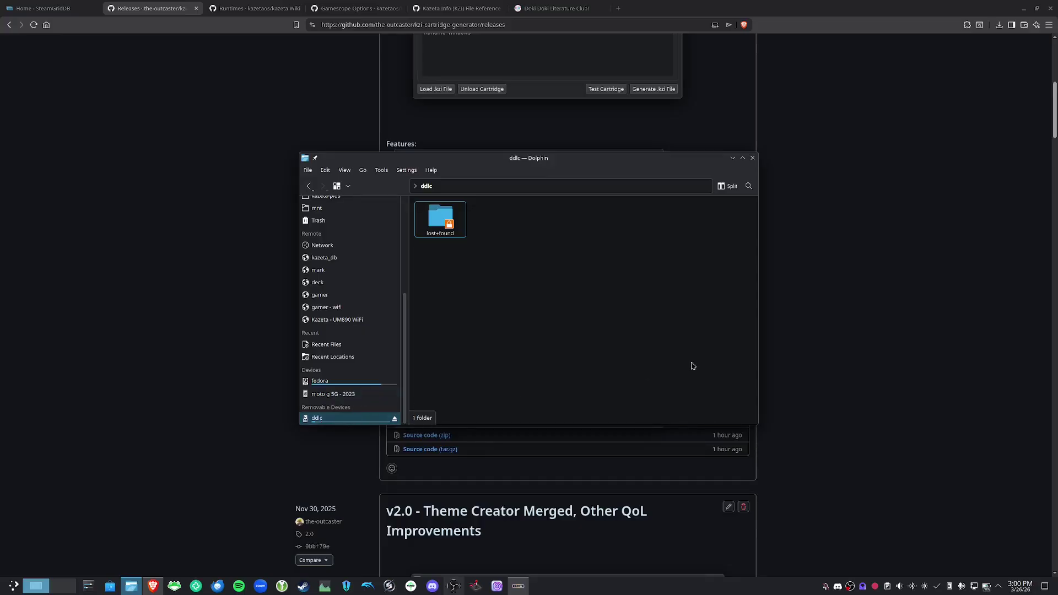
{"action": "left_click_drag", "start_coordinate": [495, 165], "coordinate": [438, 221]}
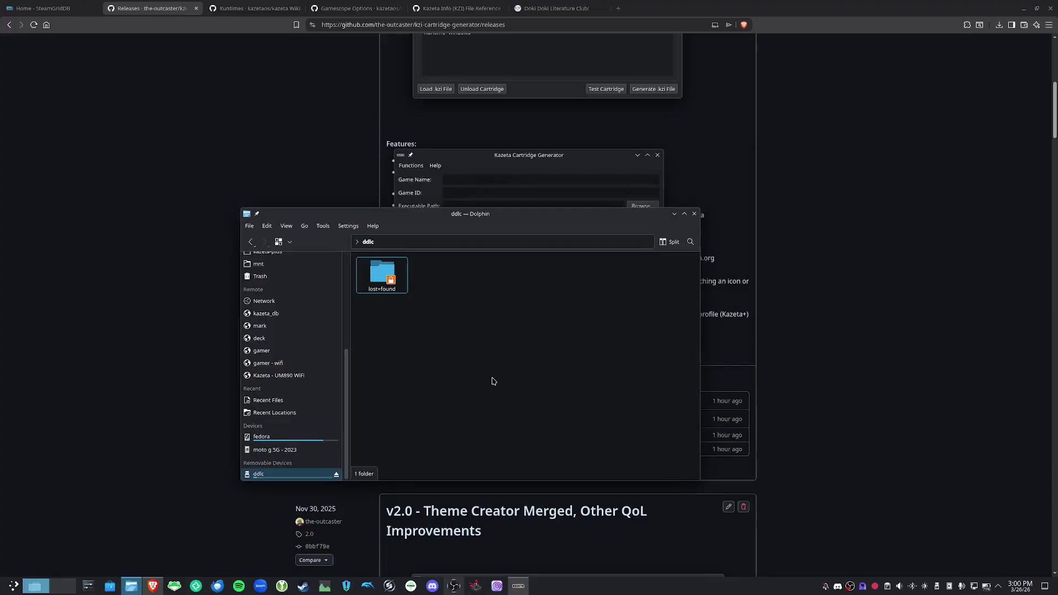
Download the free DDLC (Windows) version 1.1.1 from the Doki Doki Literature Club site without making a contribution.
{"action": "left_click", "coordinate": [555, 8]}
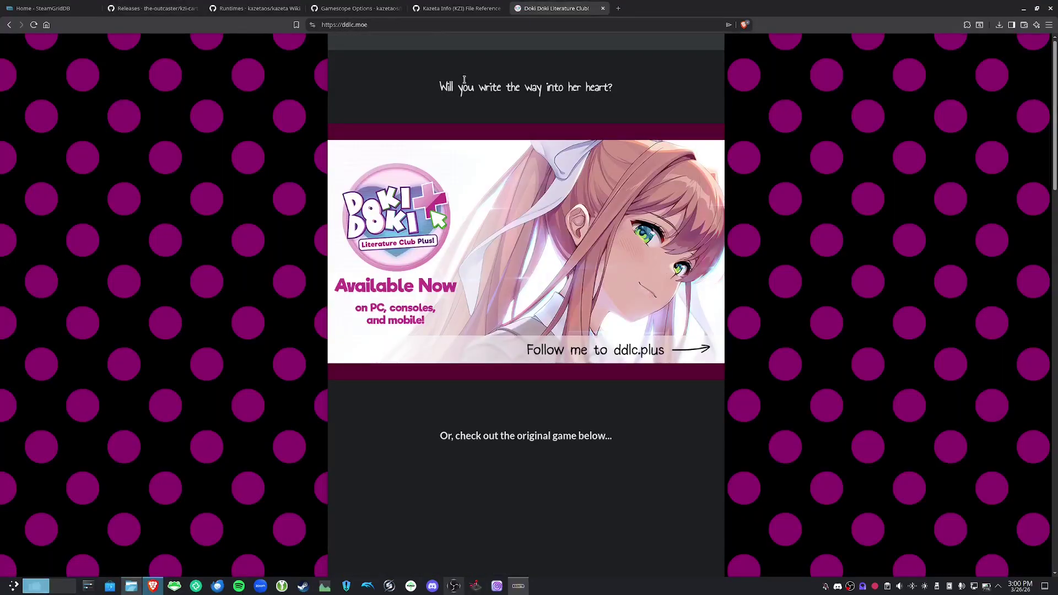
{"action": "scroll", "coordinate": [541, 367], "scroll_direction": "down", "scroll_amount": 8}
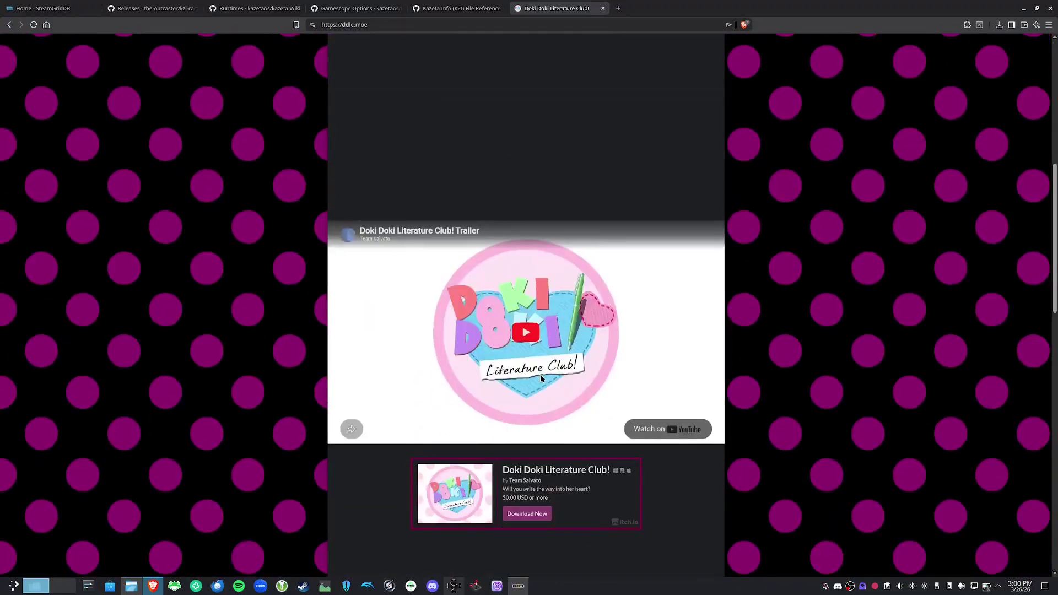
{"action": "scroll", "coordinate": [540, 378], "scroll_direction": "down", "scroll_amount": 4}
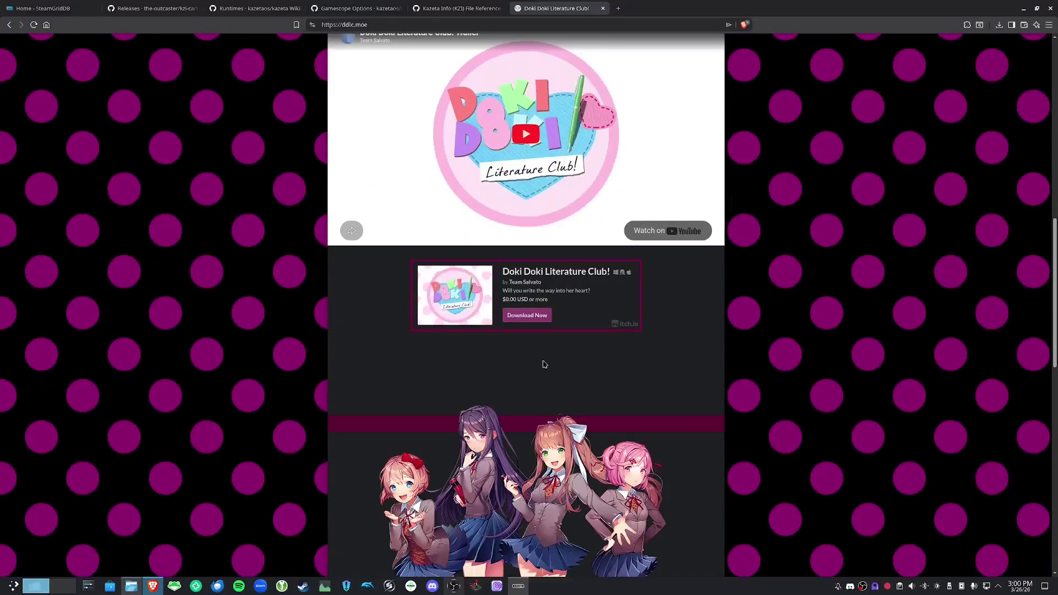
{"action": "left_click", "coordinate": [529, 320]}
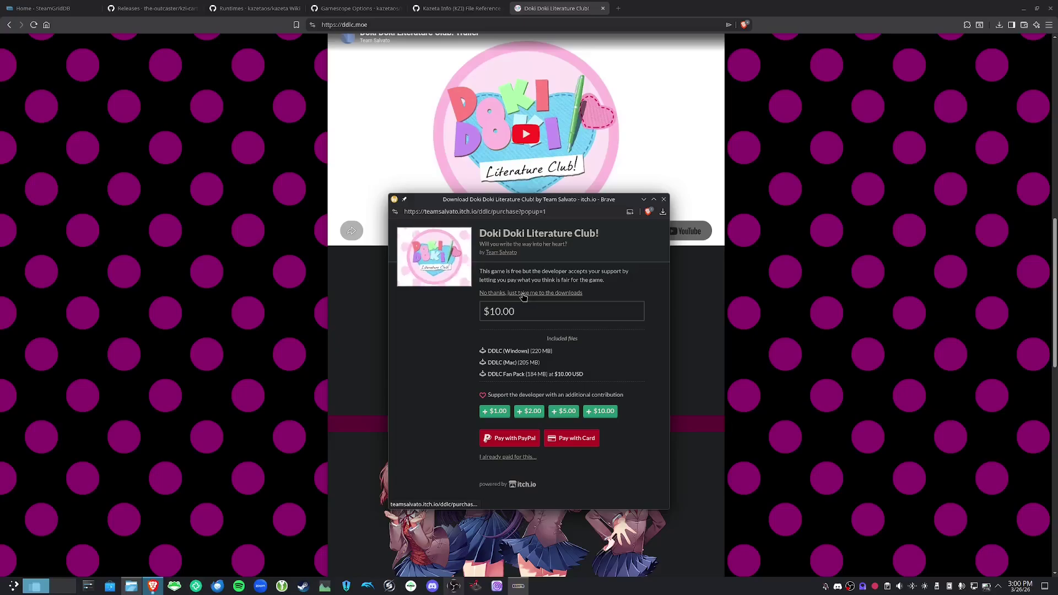
{"action": "left_click", "coordinate": [523, 294]}
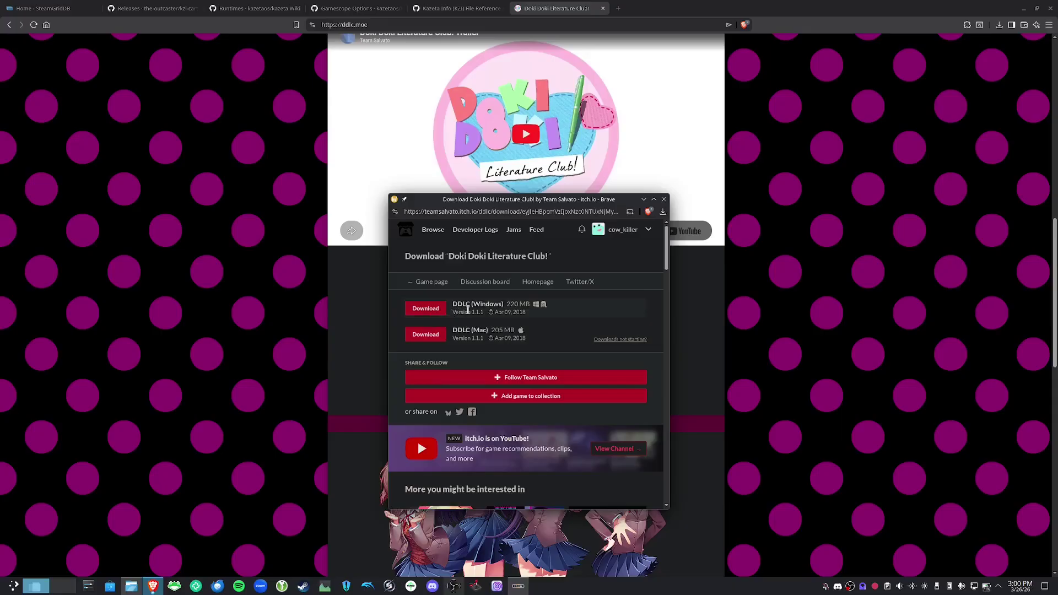
{"action": "left_click", "coordinate": [428, 315]}
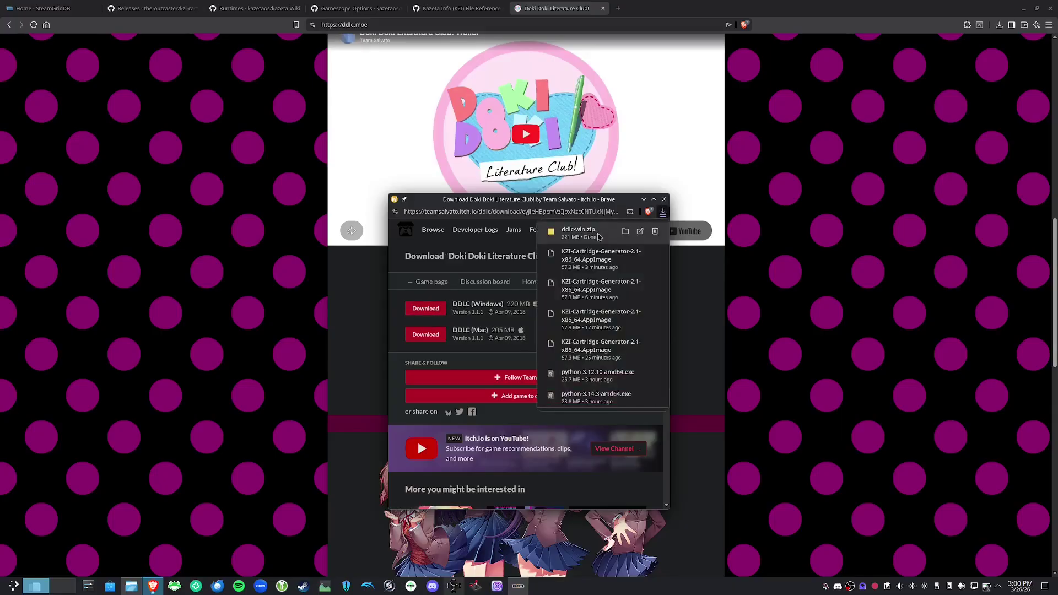
Extract all files of ddlc-win.zip to the ddlc drive and look inside the extracted DDLC-1.1.1-pc folder.
{"action": "left_click", "coordinate": [602, 237]}
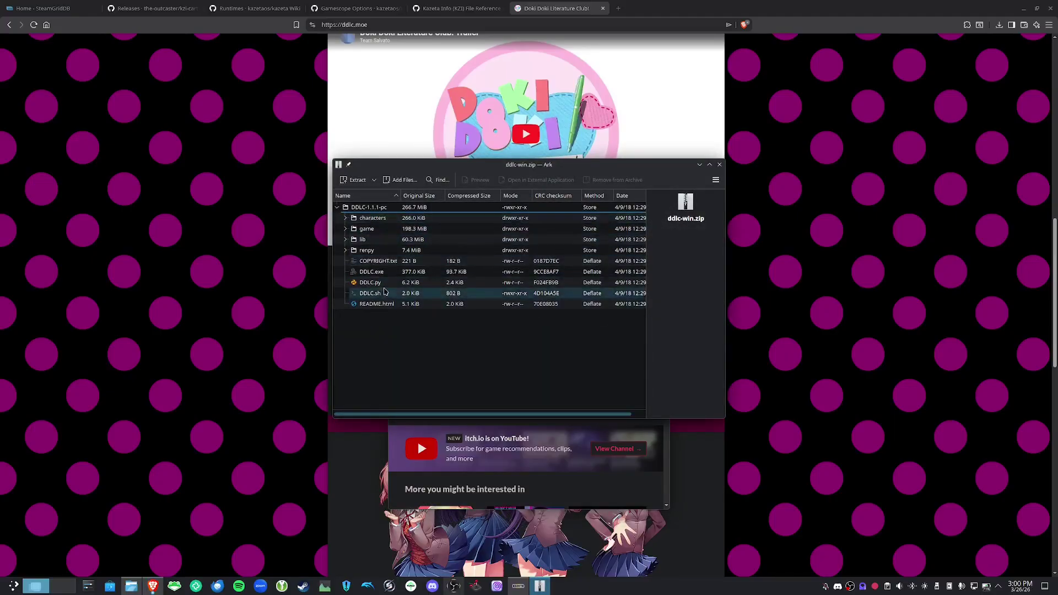
{"action": "left_click", "coordinate": [355, 179]}
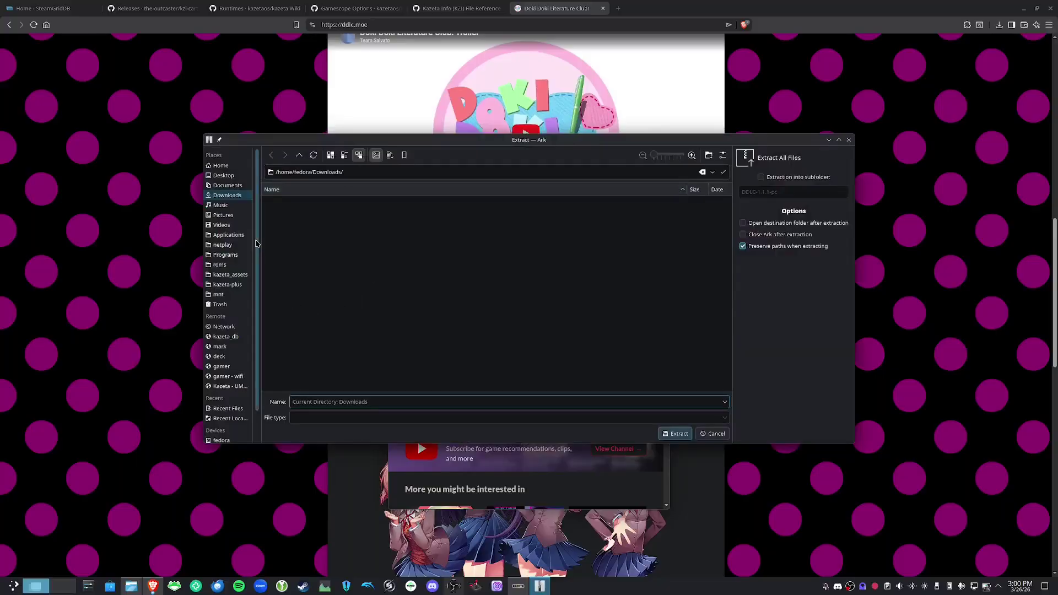
{"action": "scroll", "coordinate": [238, 374], "scroll_direction": "down", "scroll_amount": 1}
{"action": "left_click", "coordinate": [220, 438]}
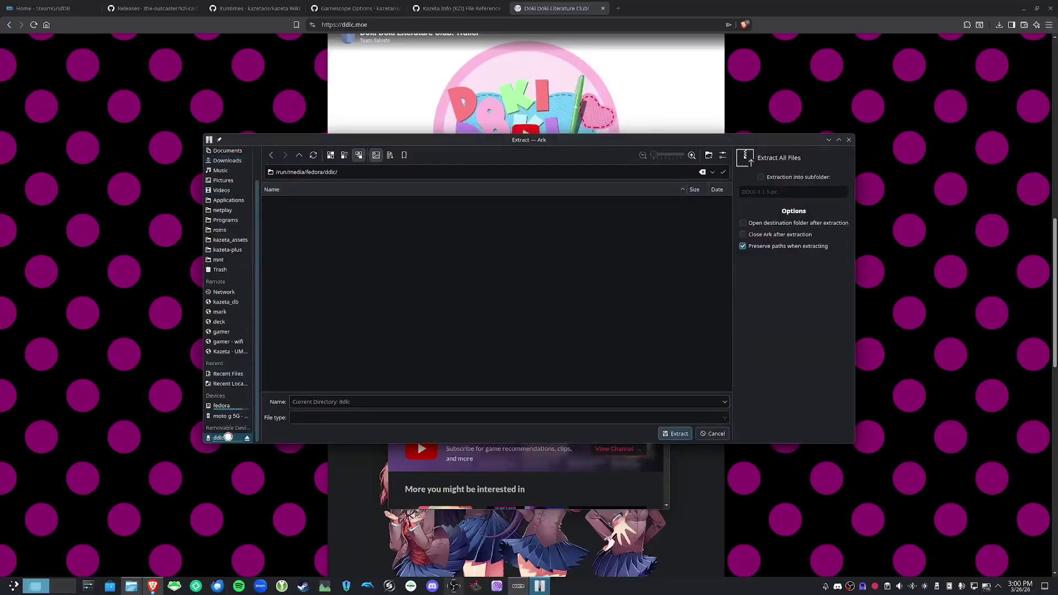
{"action": "left_click", "coordinate": [678, 434]}
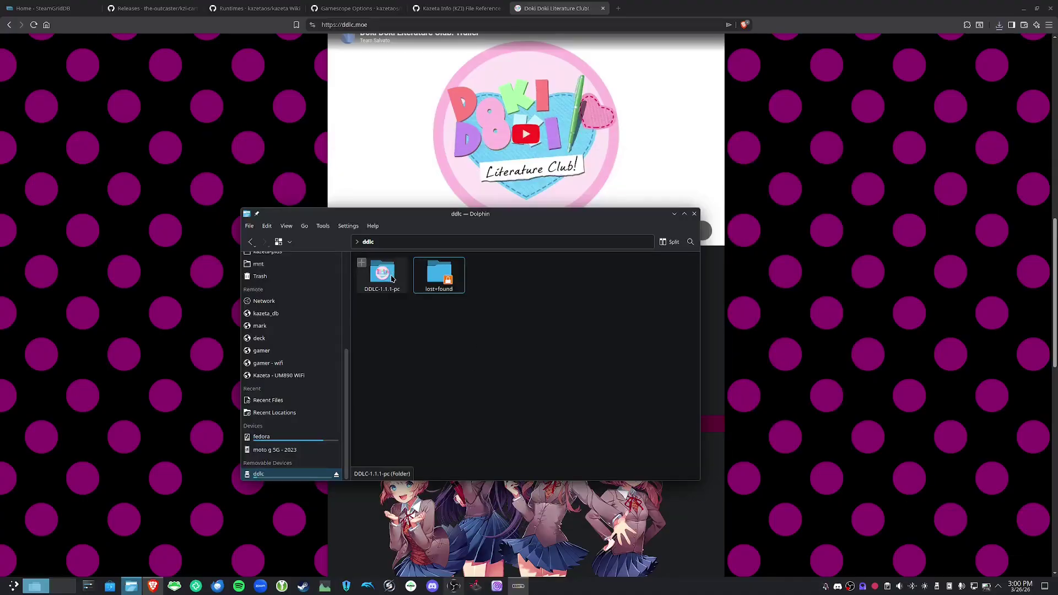
{"action": "double_click", "coordinate": [378, 273]}
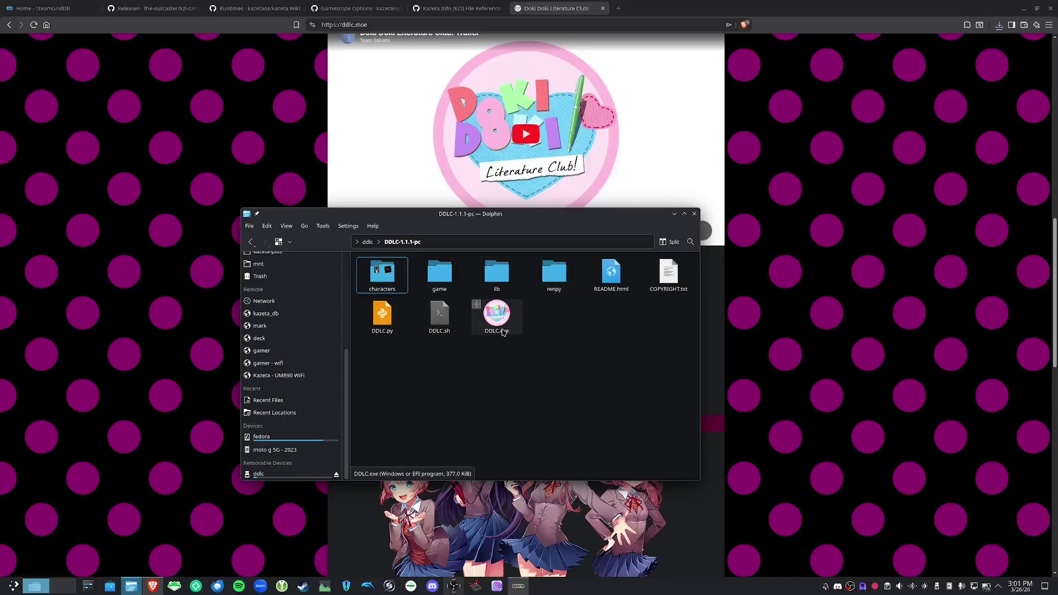
{"action": "left_click", "coordinate": [674, 213]}
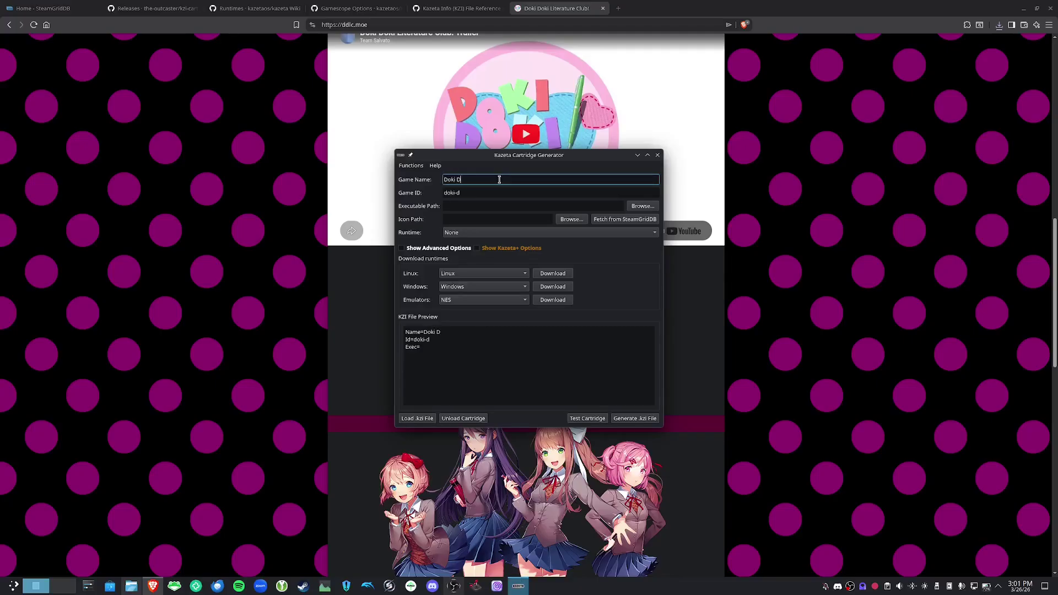
Set the cartridge's game name to "Doki Doki Literature Club!", including the exclamation mark.
{"action": "type", "text": "oki Literature Club"}
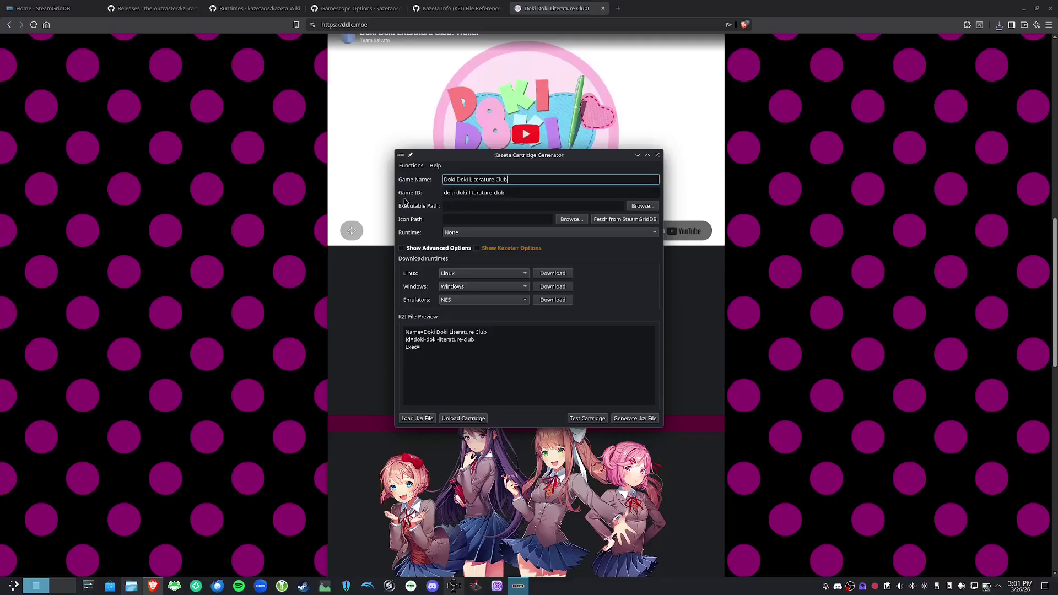
{"action": "left_click", "coordinate": [515, 195]}
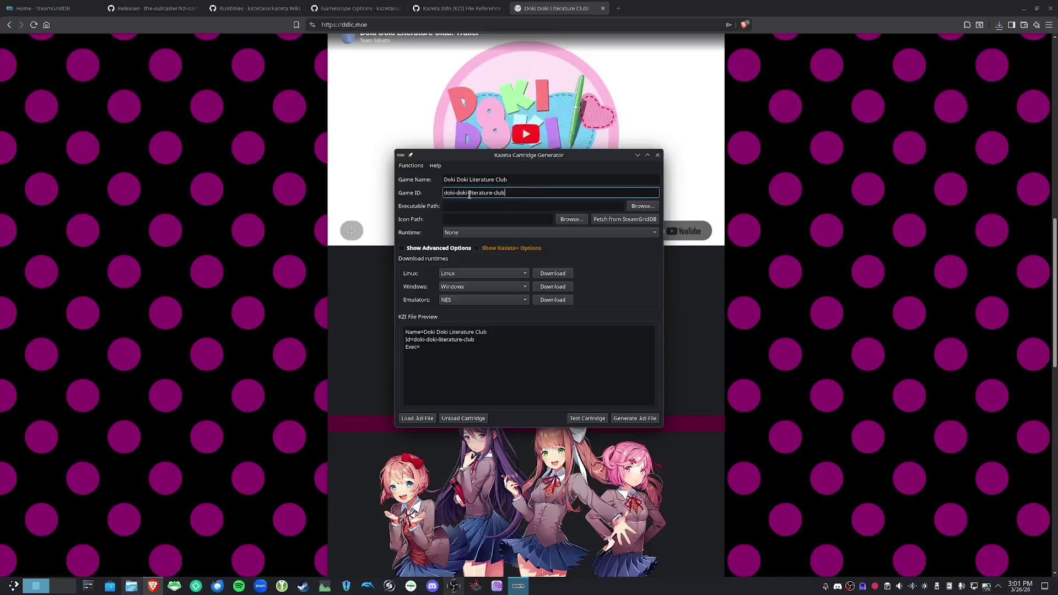
{"action": "left_click", "coordinate": [515, 176]}
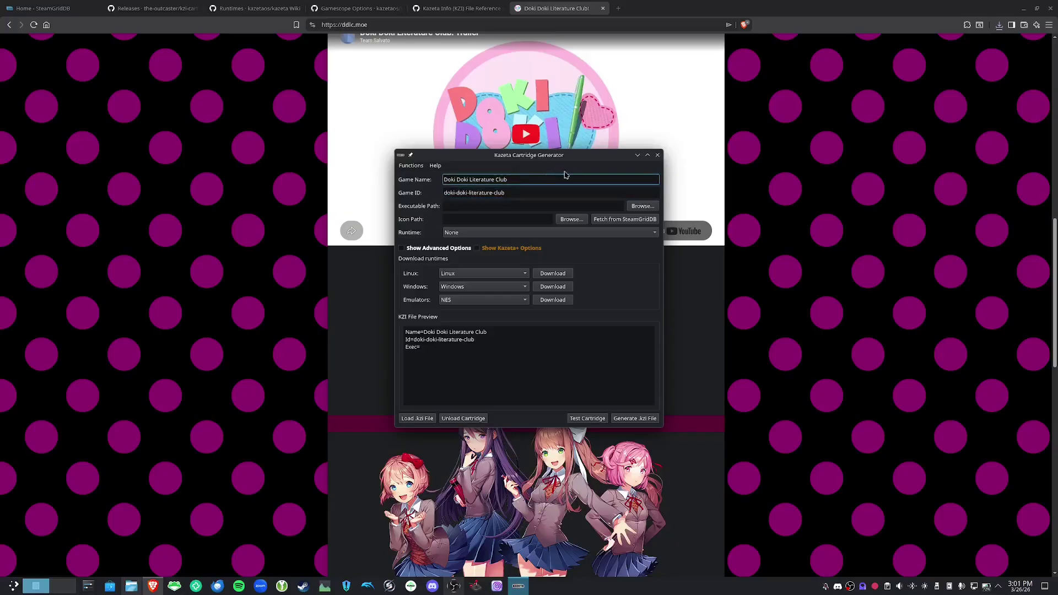
{"action": "type", "text": "!"}
Set the executable path to DDLC.sh in the DDLC-1.1.1-pc folder on the ddlc drive.
{"action": "left_click", "coordinate": [517, 205]}
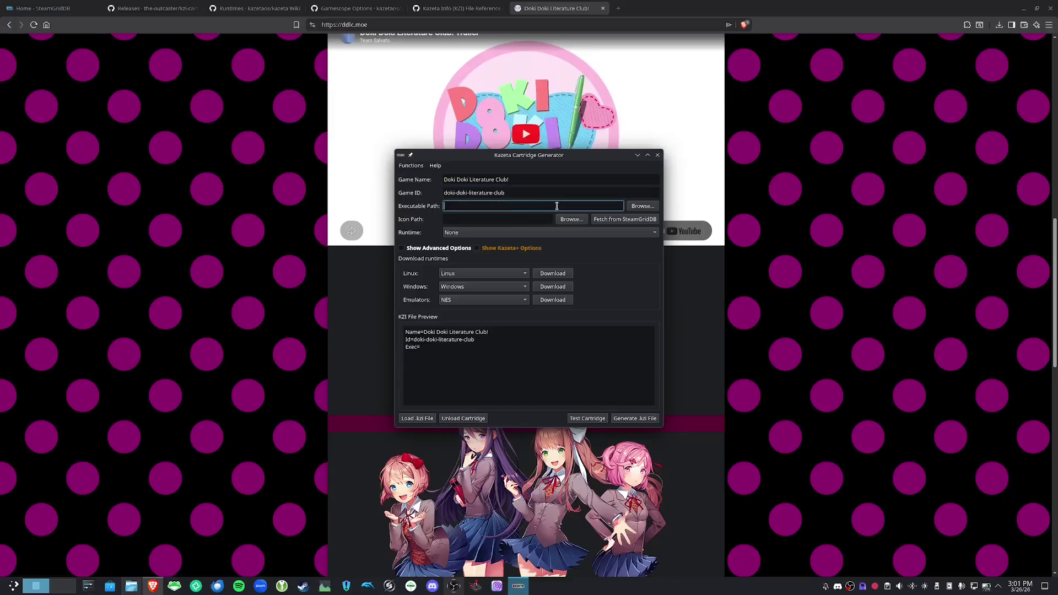
{"action": "left_click", "coordinate": [640, 208]}
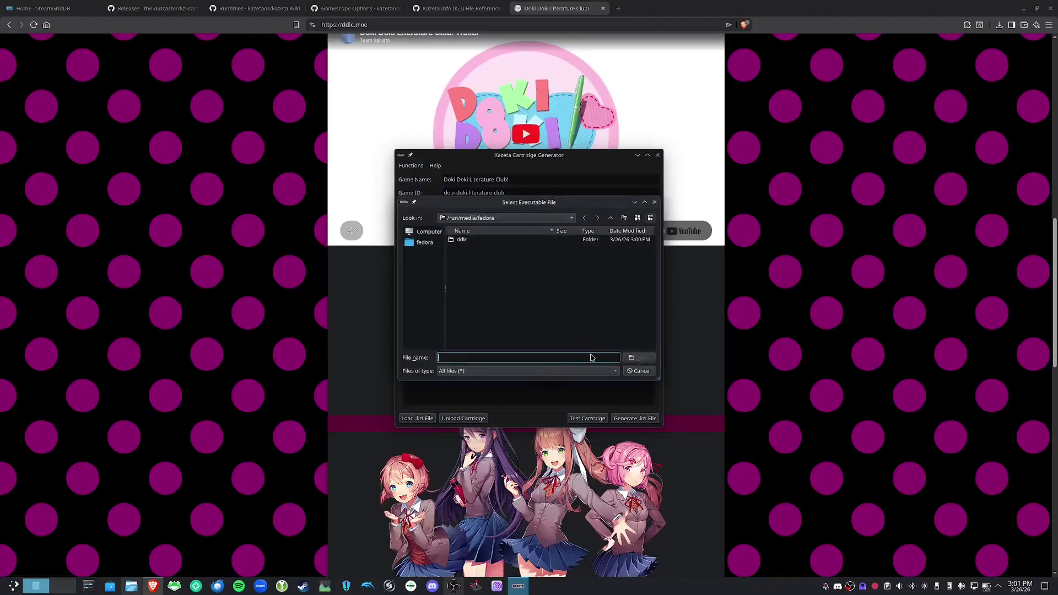
{"action": "double_click", "coordinate": [461, 243]}
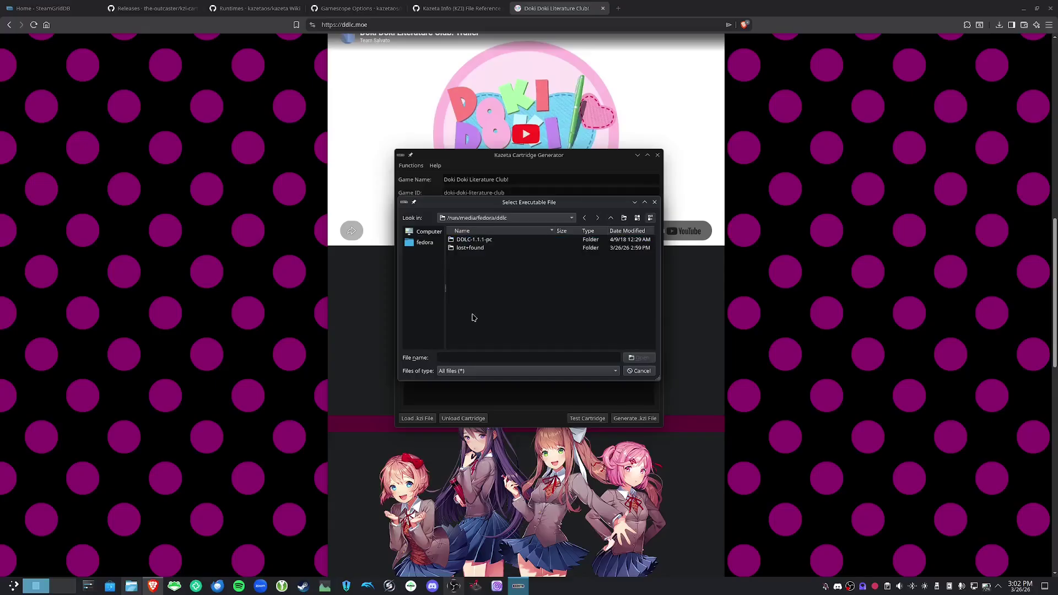
{"action": "double_click", "coordinate": [471, 241]}
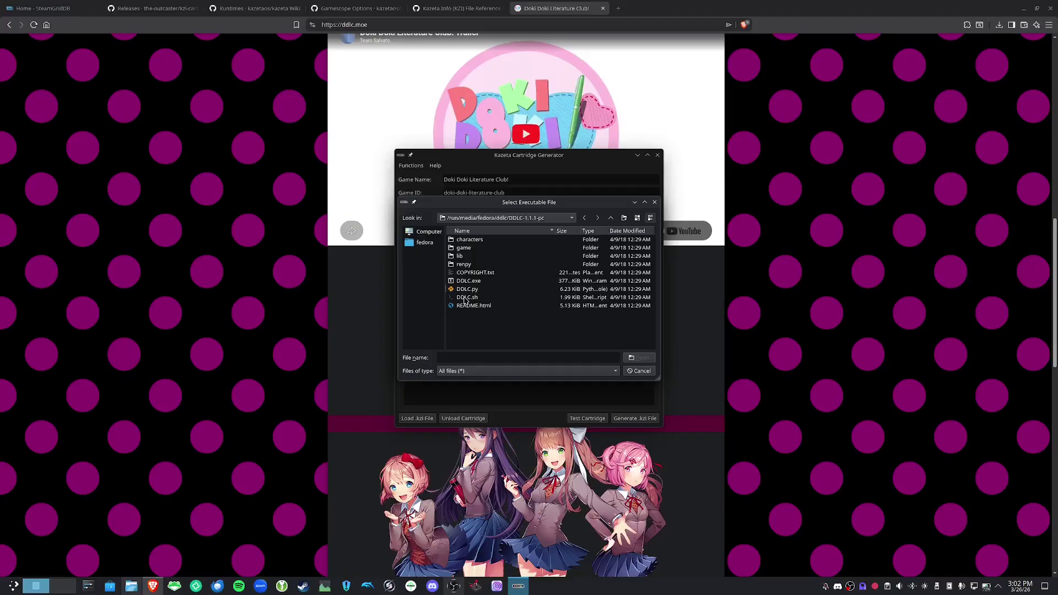
{"action": "double_click", "coordinate": [466, 298]}
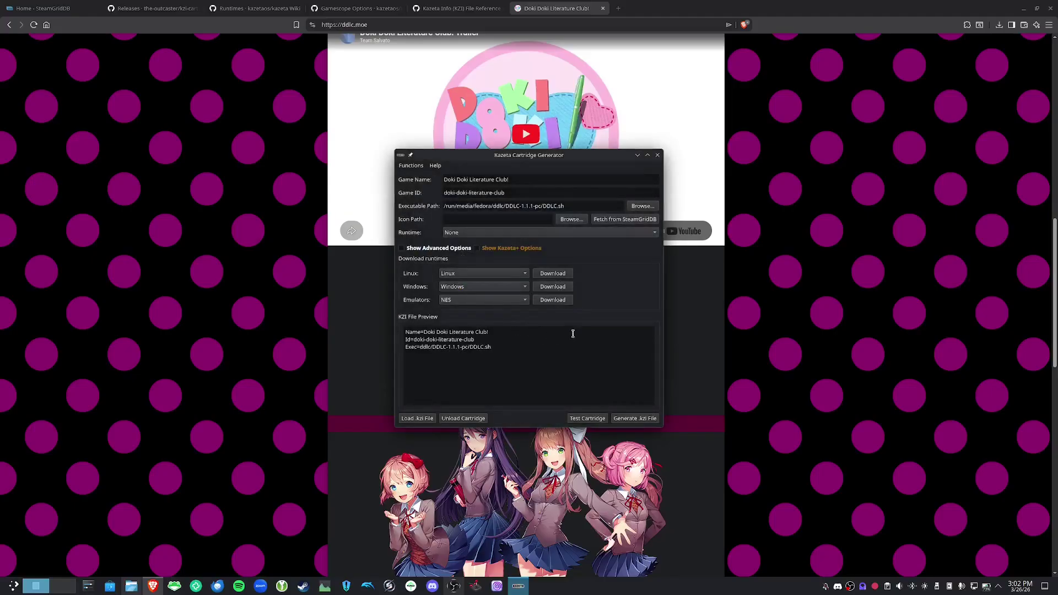
{"action": "left_click", "coordinate": [570, 220]}
{"action": "double_click", "coordinate": [496, 240]}
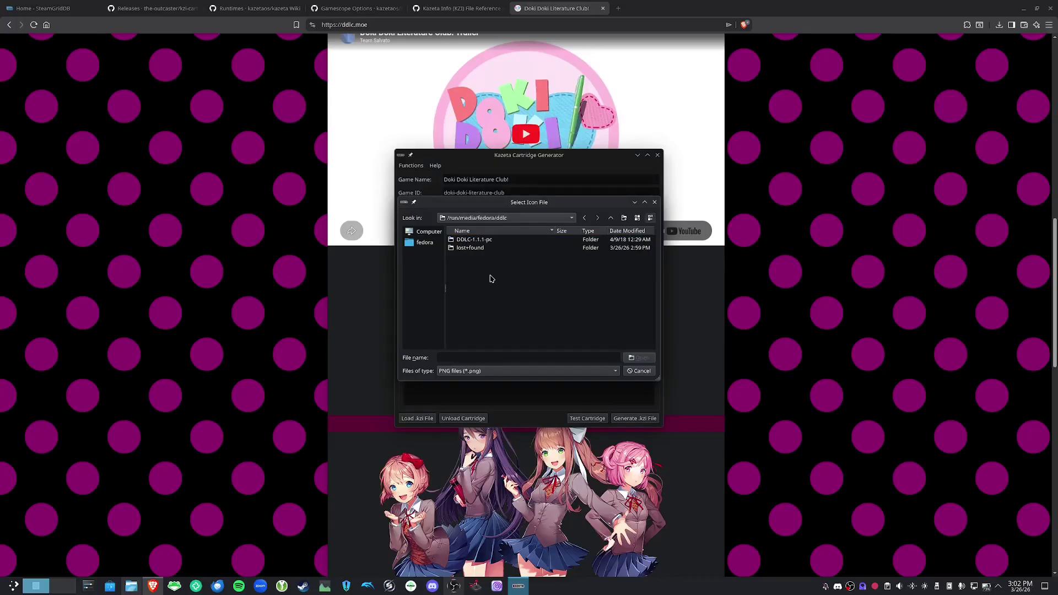
{"action": "left_click", "coordinate": [638, 372]}
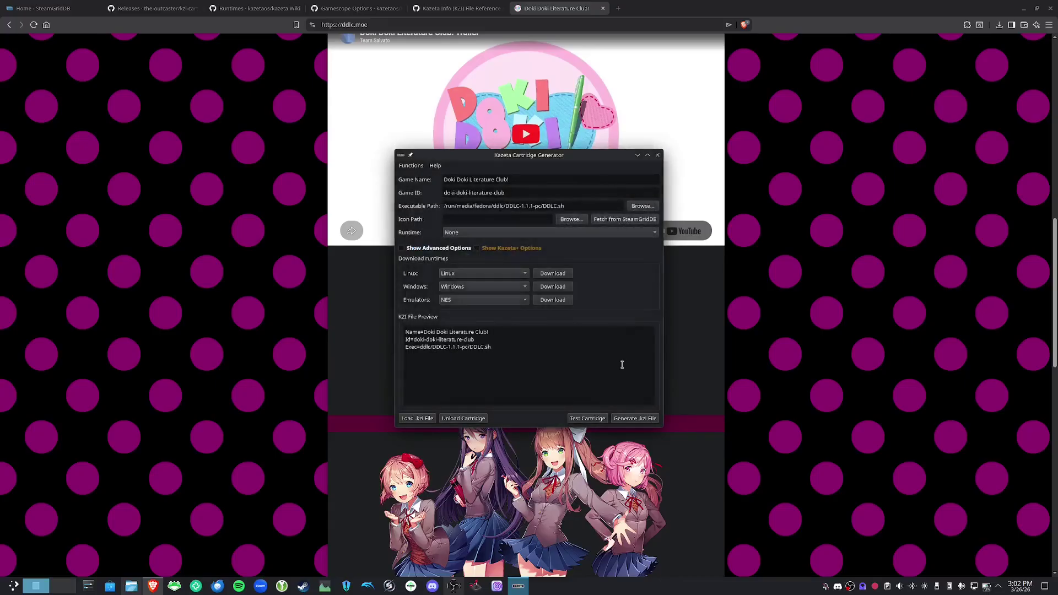
Request the icon from SteamGridDB and copy the account's API key from the SteamGridDB website's API preferences.
{"action": "left_click", "coordinate": [614, 223]}
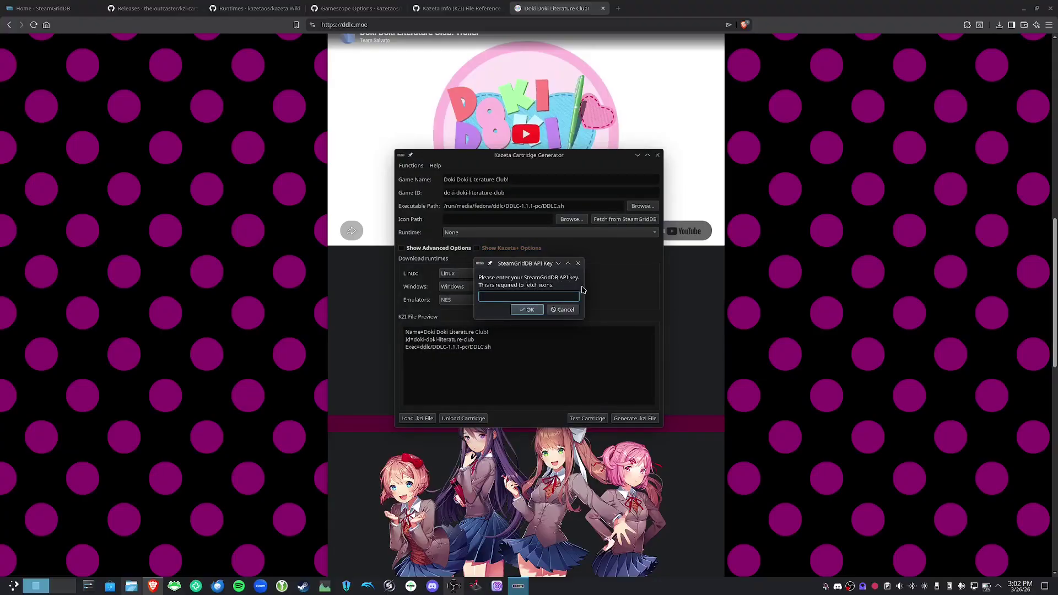
{"action": "left_click", "coordinate": [46, 12]}
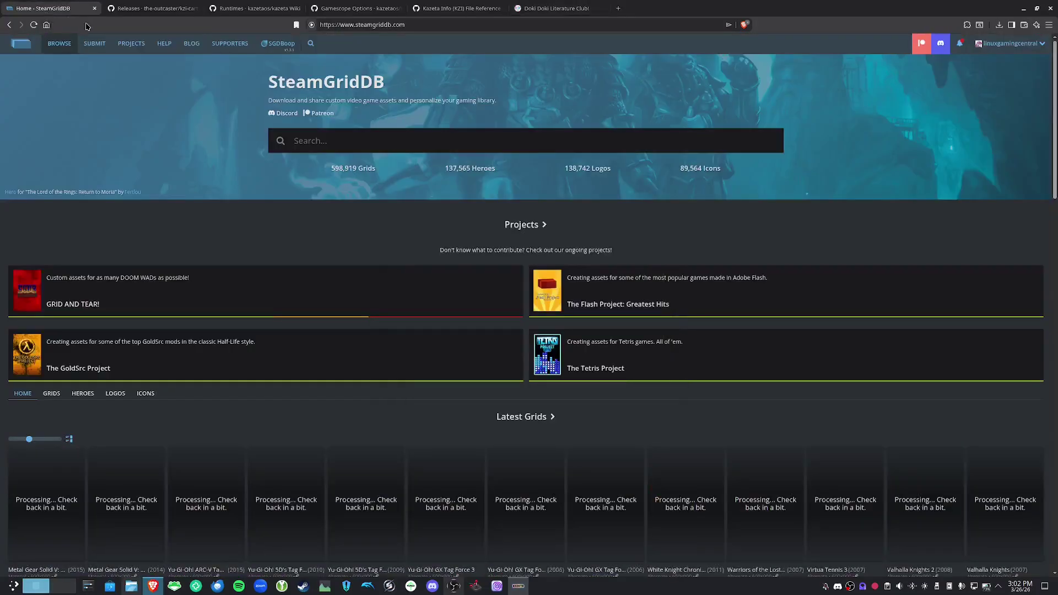
{"action": "mouse_move", "coordinate": [1013, 43]}
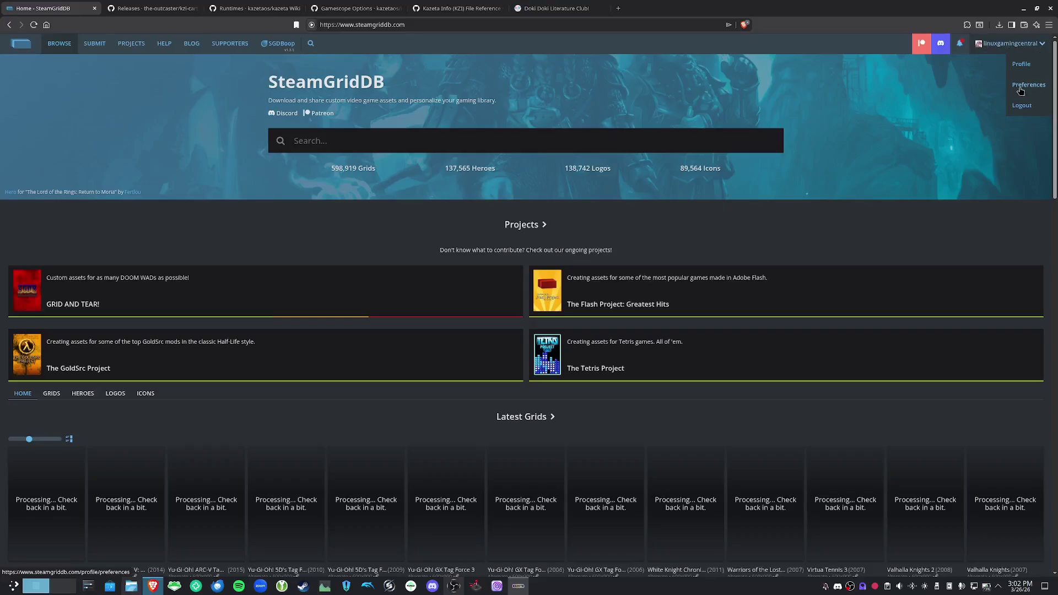
{"action": "left_click", "coordinate": [1020, 86]}
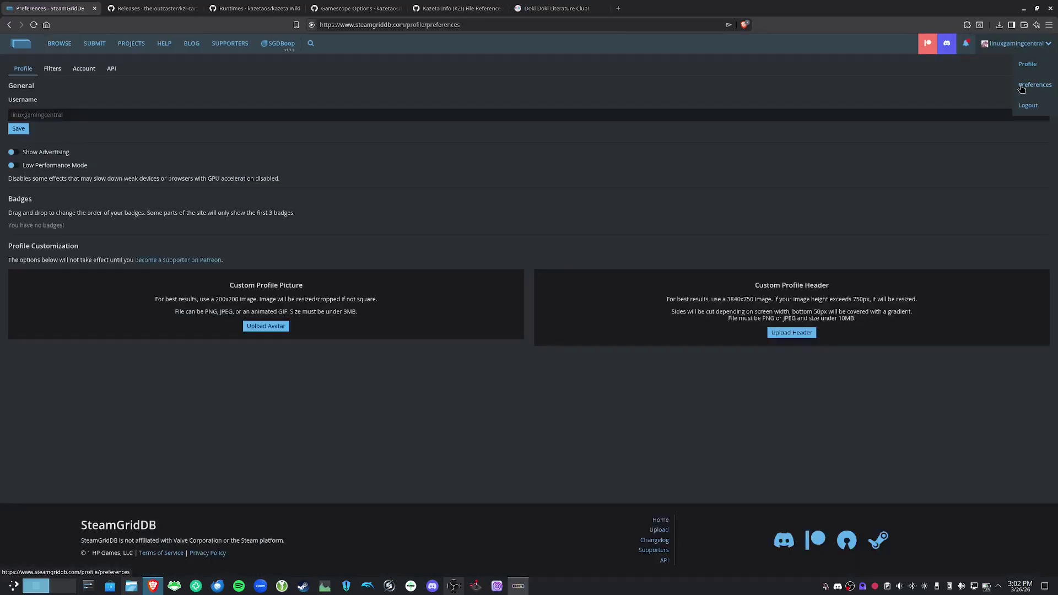
{"action": "left_click", "coordinate": [112, 70]}
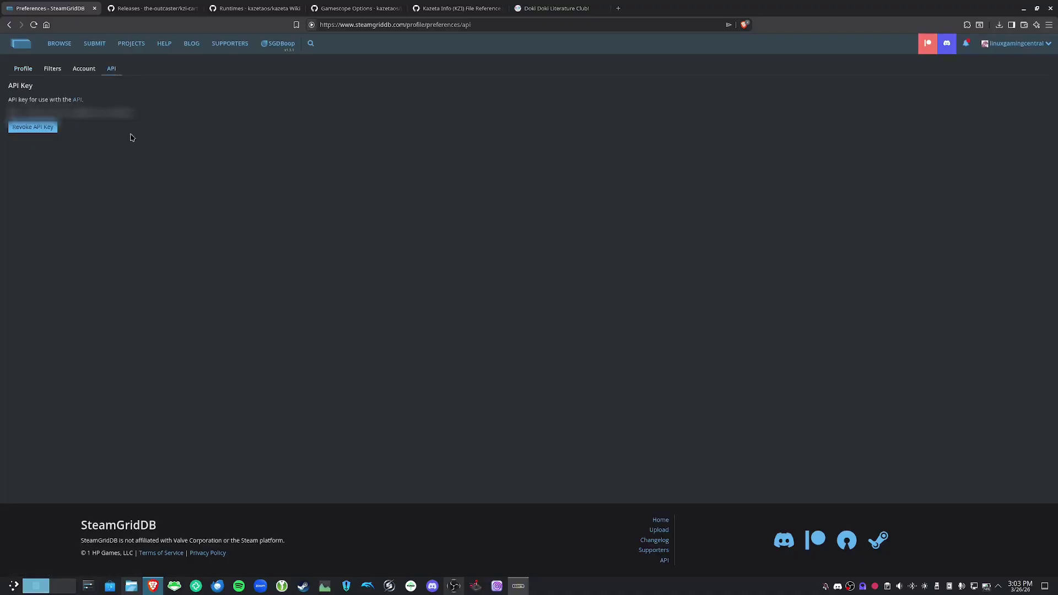
{"action": "double_click", "coordinate": [83, 112]}
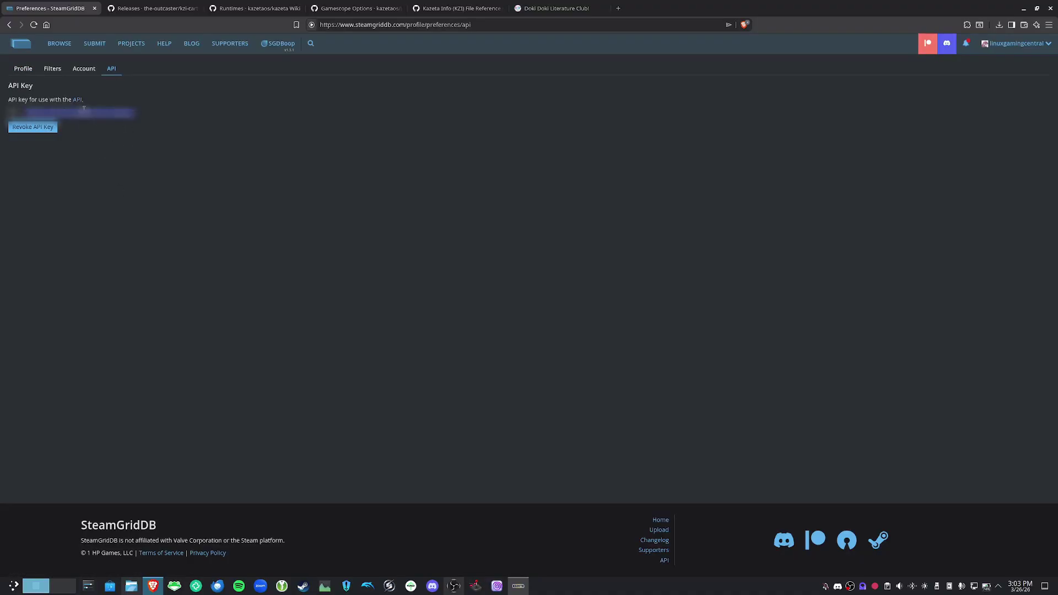
{"action": "right_click", "coordinate": [83, 109]}
{"action": "left_click", "coordinate": [95, 115]}
Return to the Kazeta Cartridge Generator, paste the SteamGridDB API key into its prompt and confirm.
{"action": "left_click", "coordinate": [518, 585]}
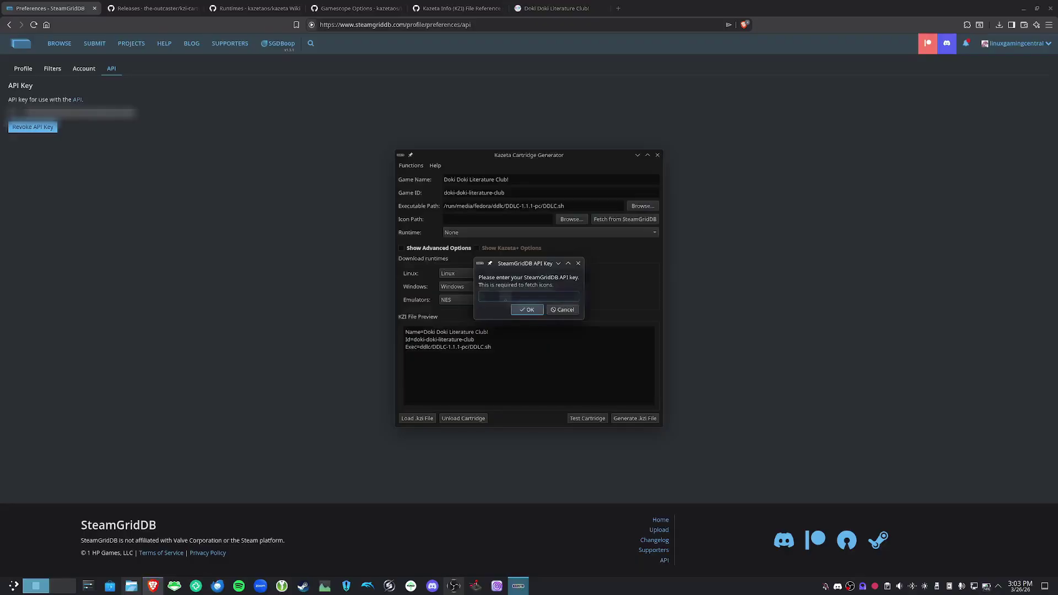
{"action": "key", "text": "ctrl+v"}
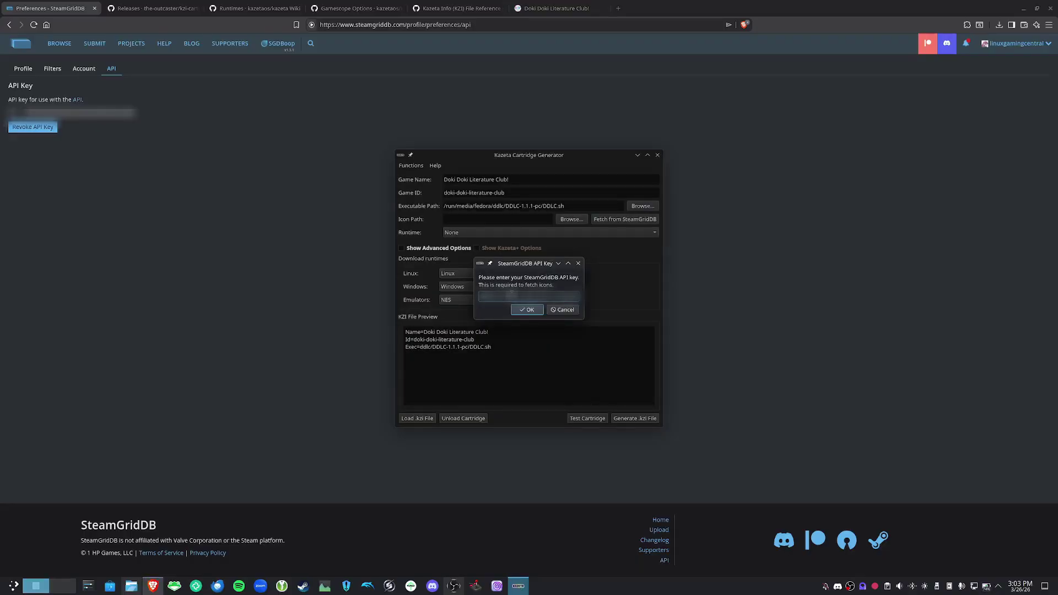
{"action": "left_click", "coordinate": [529, 310]}
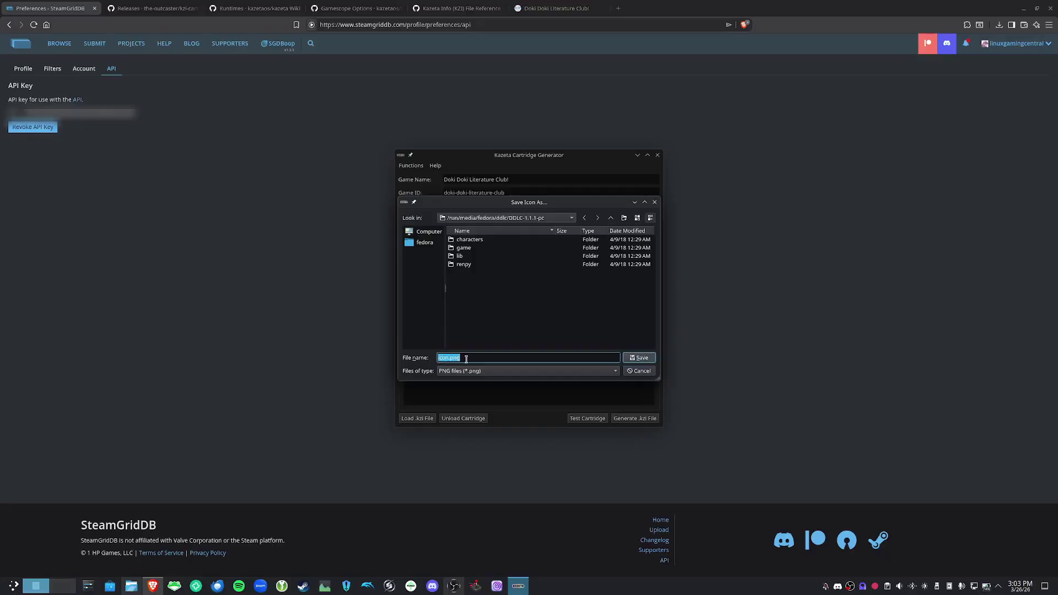
Save the fetched icon as icon.png in the top-level folder of the ddlc drive.
{"action": "left_click", "coordinate": [612, 218]}
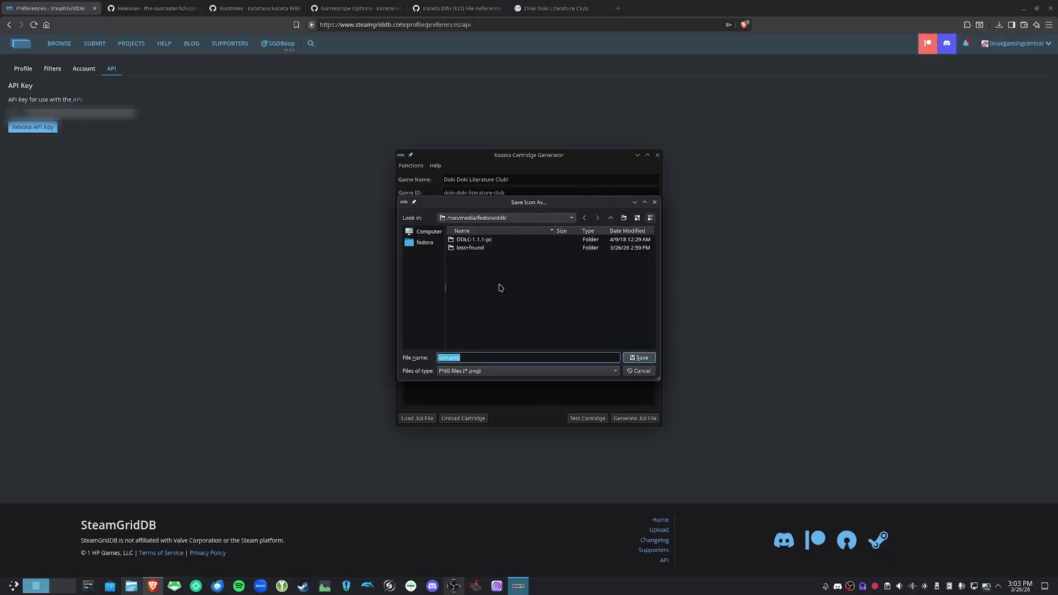
{"action": "left_click", "coordinate": [495, 355]}
{"action": "left_click", "coordinate": [646, 359]}
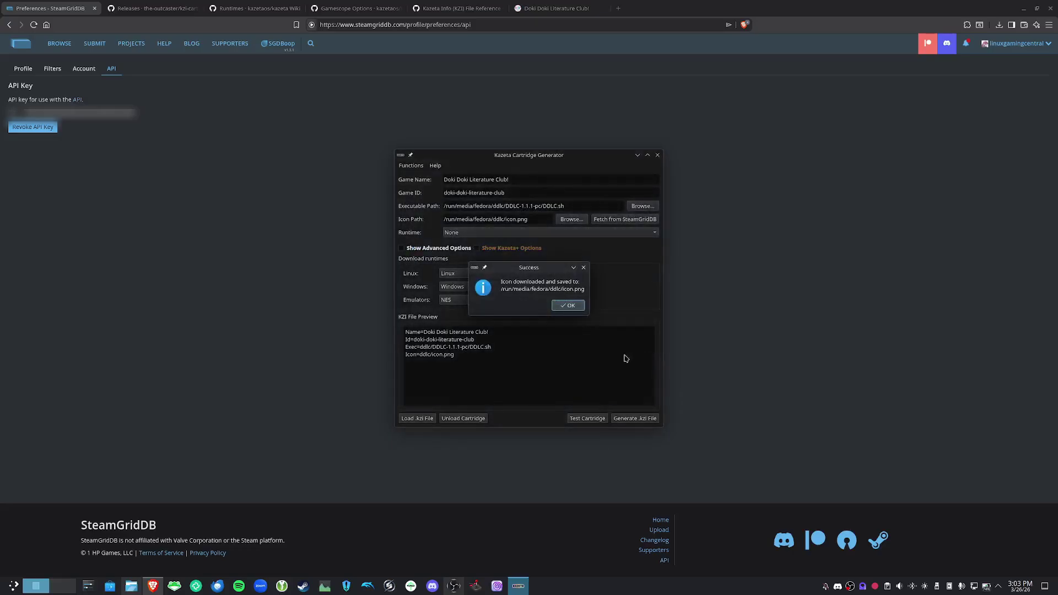
{"action": "left_click", "coordinate": [578, 309]}
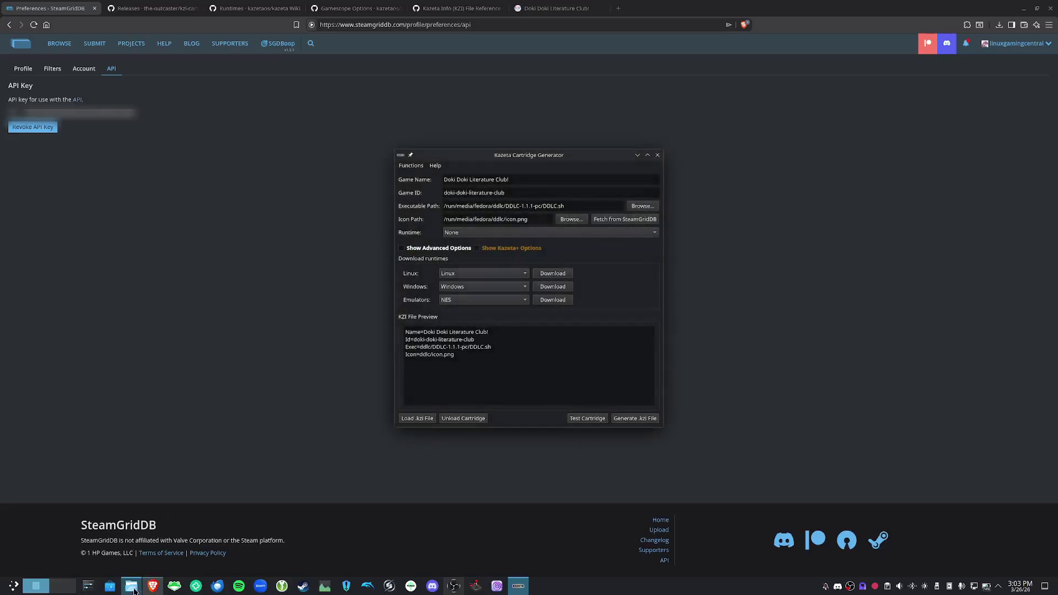
Examine the saved icon.png from the ddlc drive in the image viewer, and close the viewer.
{"action": "left_click", "coordinate": [131, 586]}
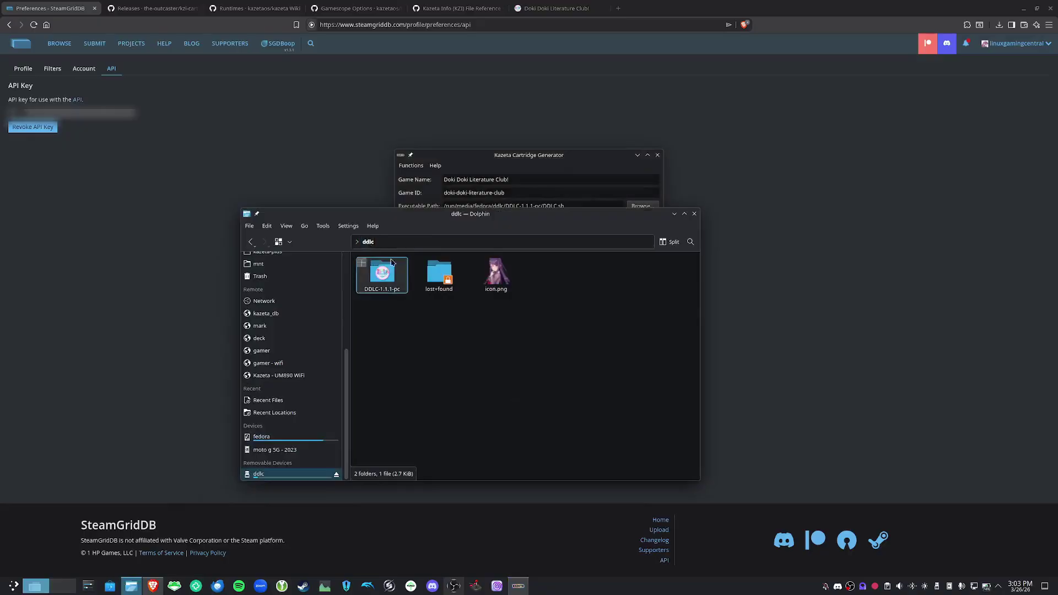
{"action": "double_click", "coordinate": [513, 290]}
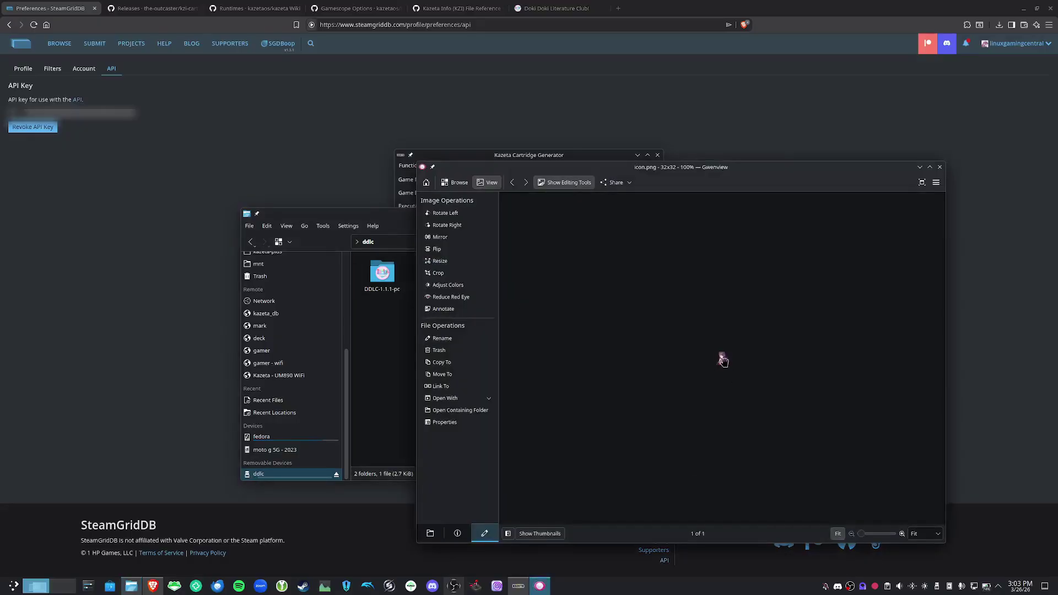
{"action": "key", "text": "ctrl+q"}
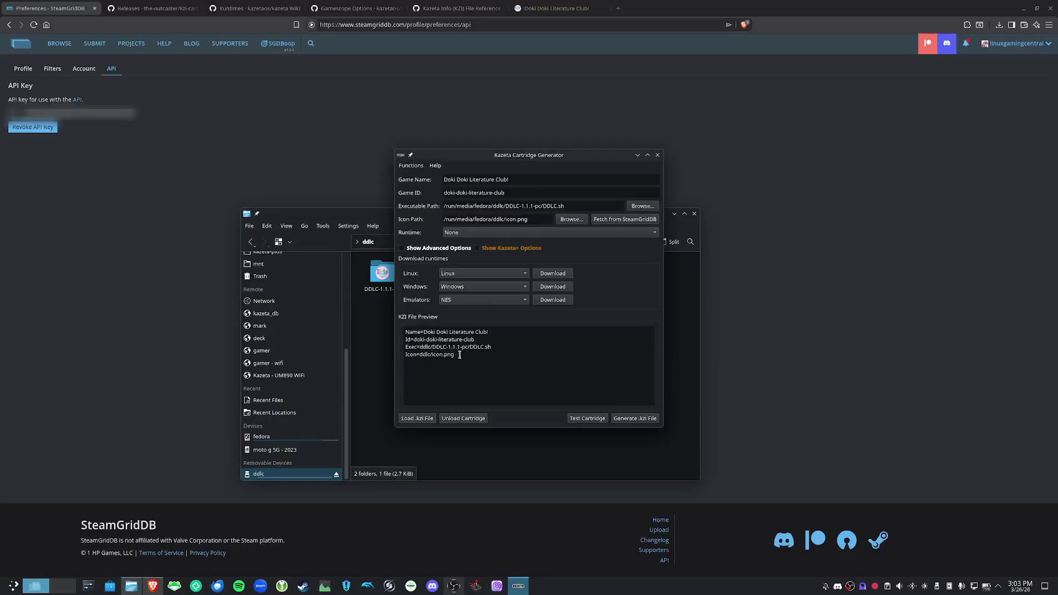
Keep the runtime at None and show the advanced options, leaving Additional Parameters empty and Gamescope Options ready for entry.
{"action": "left_click", "coordinate": [501, 236]}
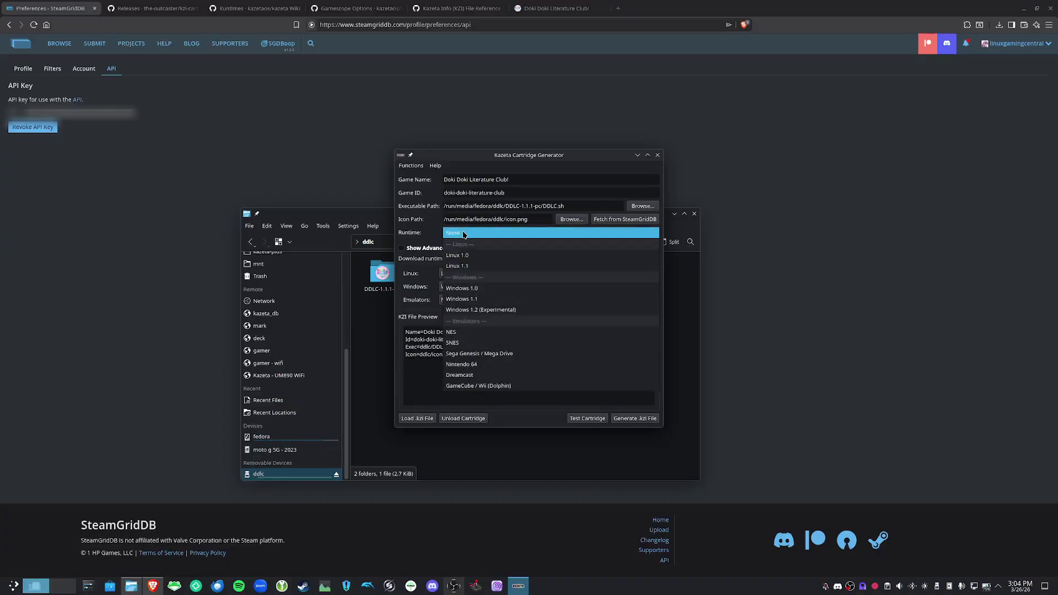
{"action": "left_click", "coordinate": [464, 235]}
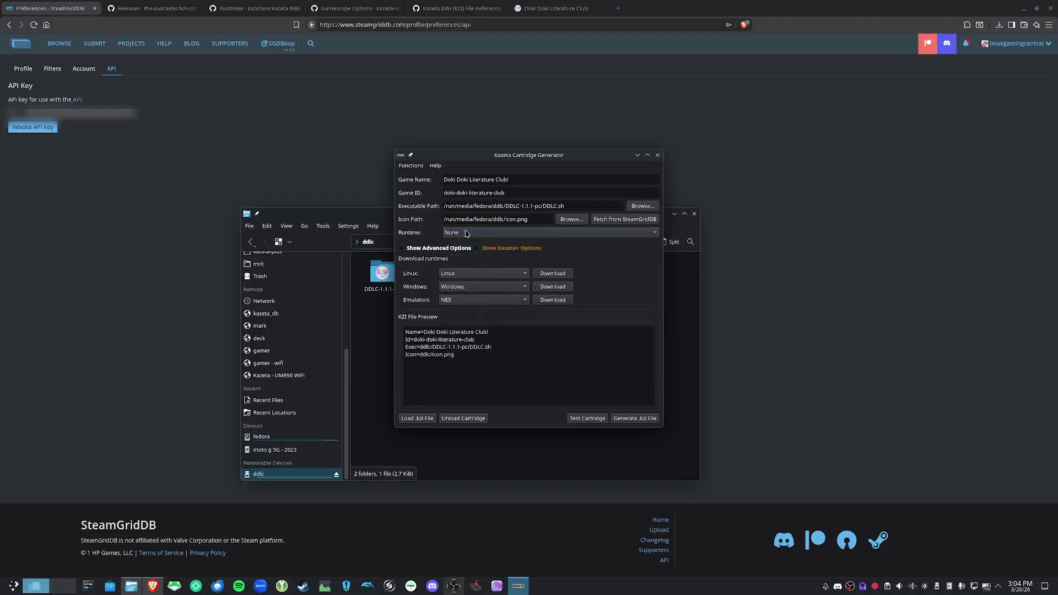
{"action": "left_click", "coordinate": [417, 248]}
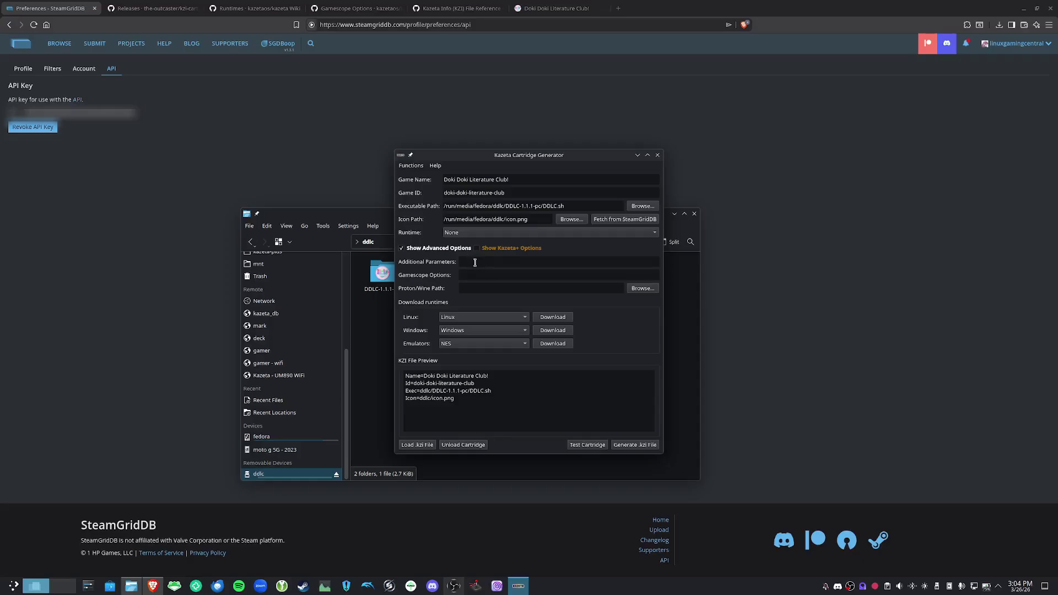
{"action": "left_click", "coordinate": [475, 263]}
{"action": "key", "text": "BackSpace"}
{"action": "left_click", "coordinate": [468, 274]}
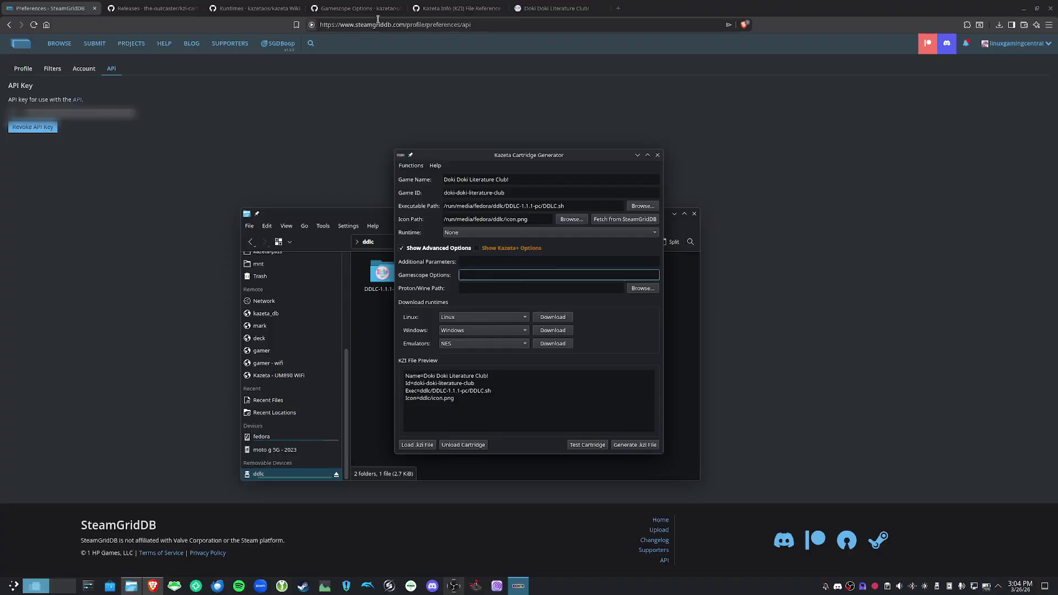
Examine the Gamescope Options and Kazeta Info (KZI) File Reference wiki pages for usable options, and return to the Kazeta Cartridge Generator.
{"action": "left_click", "coordinate": [350, 9]}
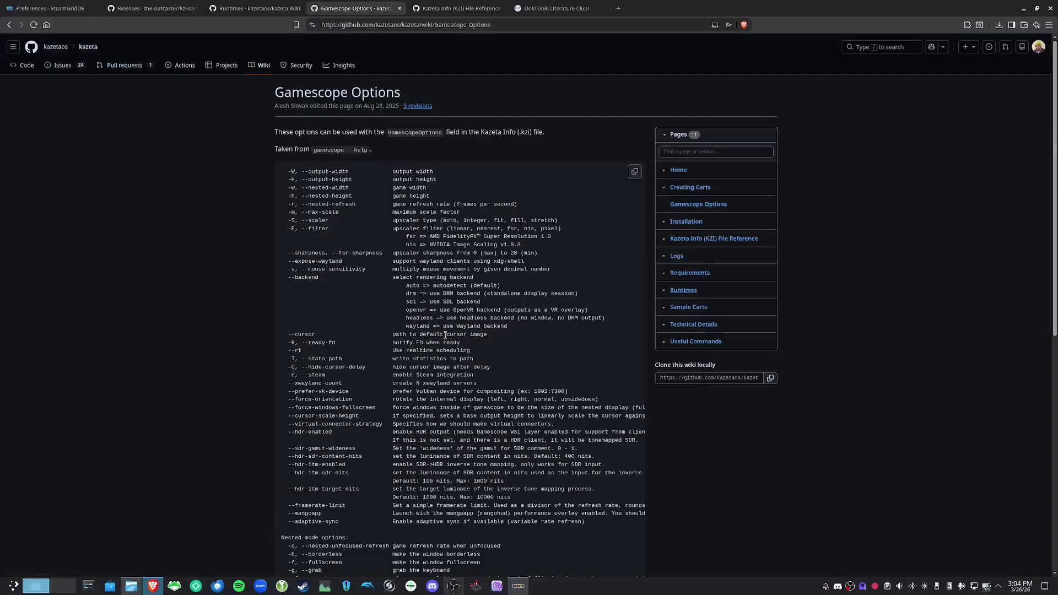
{"action": "scroll", "coordinate": [445, 335], "scroll_direction": "down", "scroll_amount": 5}
{"action": "scroll", "coordinate": [445, 335], "scroll_direction": "down", "scroll_amount": 4}
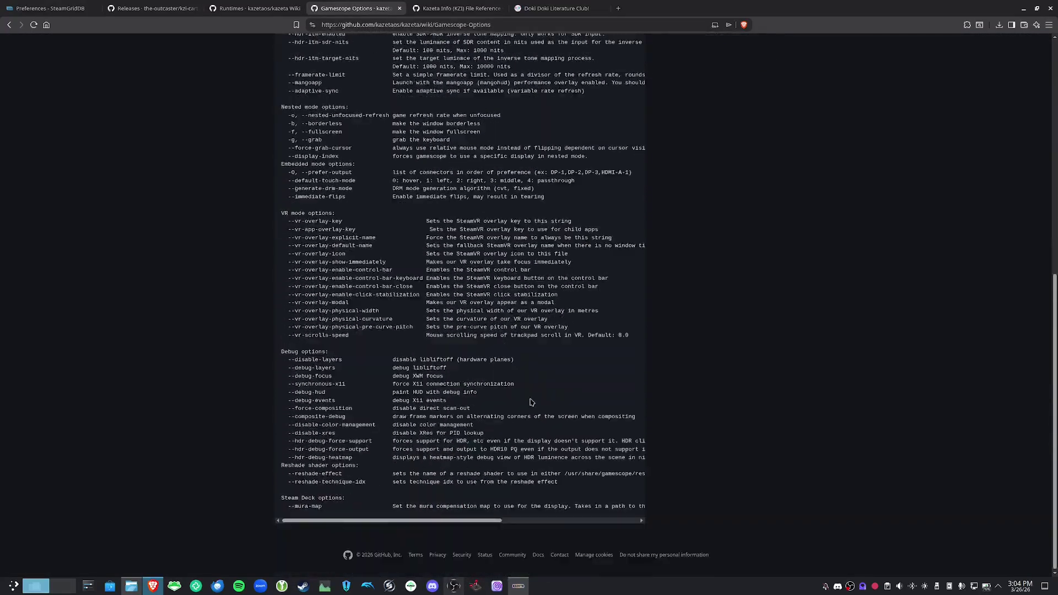
{"action": "scroll", "coordinate": [502, 415], "scroll_direction": "up", "scroll_amount": 6}
{"action": "scroll", "coordinate": [502, 415], "scroll_direction": "up", "scroll_amount": 1}
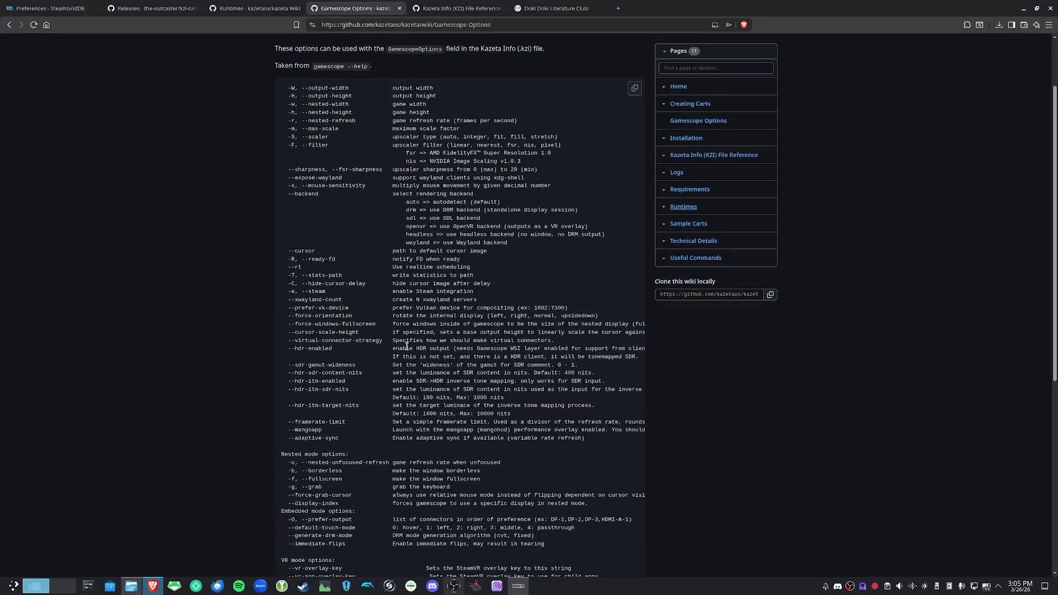
{"action": "left_click", "coordinate": [433, 10]}
{"action": "scroll", "coordinate": [374, 350], "scroll_direction": "down", "scroll_amount": 3}
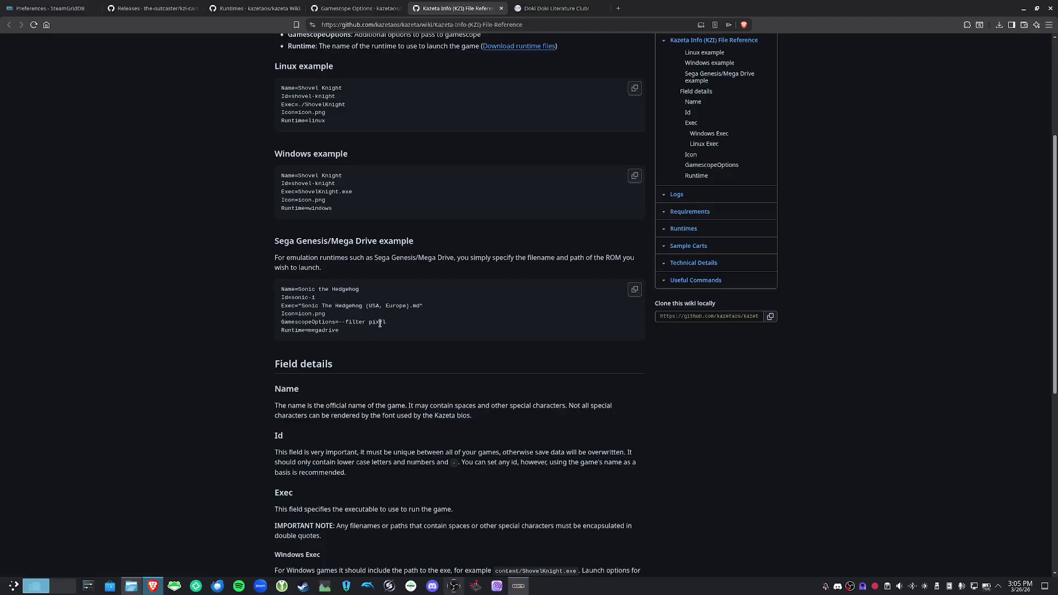
{"action": "key", "text": "alt+Tab"}
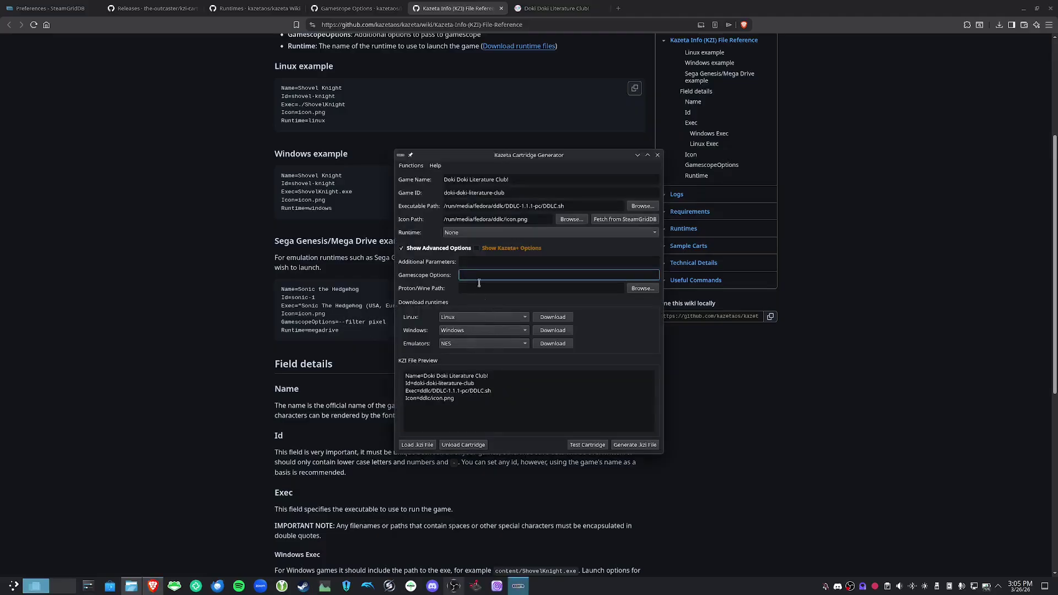
{"action": "type", "text": "--filter pix"}
{"action": "key", "text": "ctrl+BackSpace"}
{"action": "key", "text": "ctrl+BackSpace"}
{"action": "type", "text": "mangohud"}
{"action": "key", "text": "BackSpace"}
{"action": "key", "text": "BackSpace"}
{"action": "key", "text": "BackSpace"}
{"action": "key", "text": "BackSpace"}
{"action": "key", "text": "BackSpace"}
{"action": "key", "text": "BackSpace"}
{"action": "key", "text": "BackSpace"}
{"action": "key", "text": "BackSpace"}
{"action": "key", "text": "Tab"}
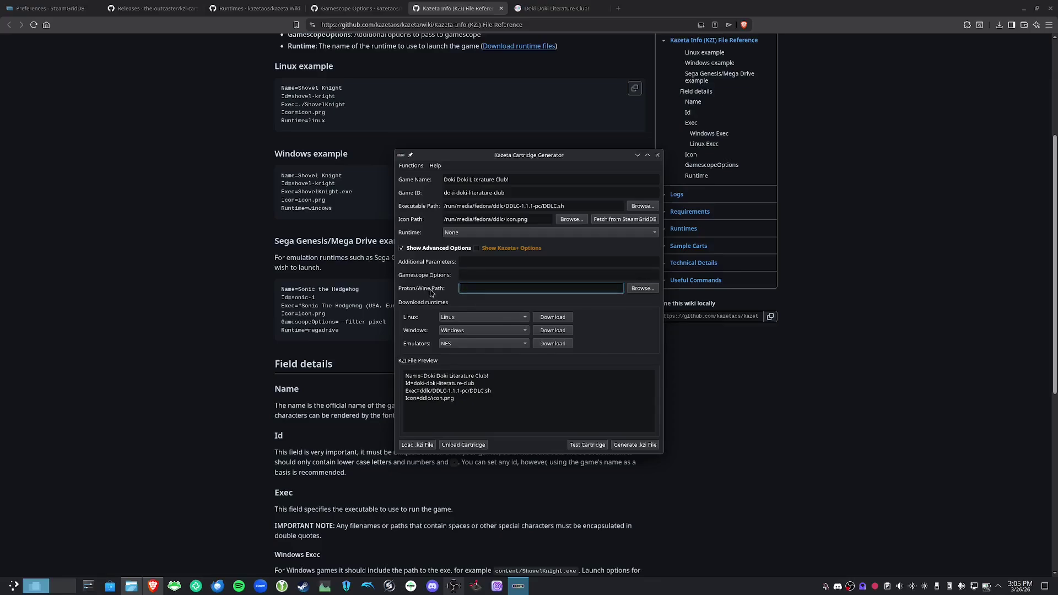
Set the Proton/Wine path to the proton file in the GE-Proton10-34 folder.
{"action": "left_click", "coordinate": [639, 291]}
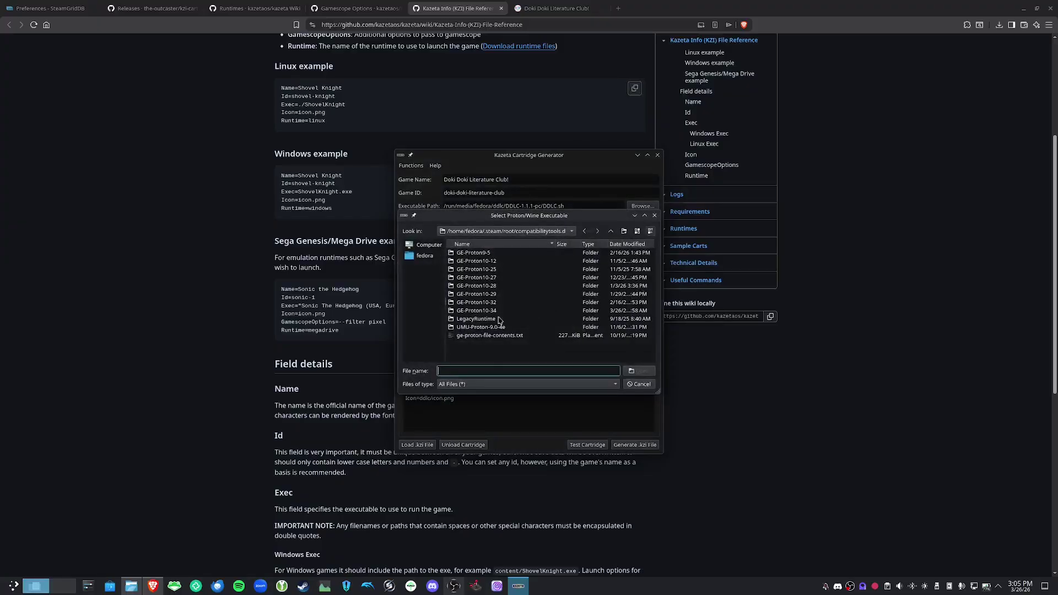
{"action": "double_click", "coordinate": [465, 312]}
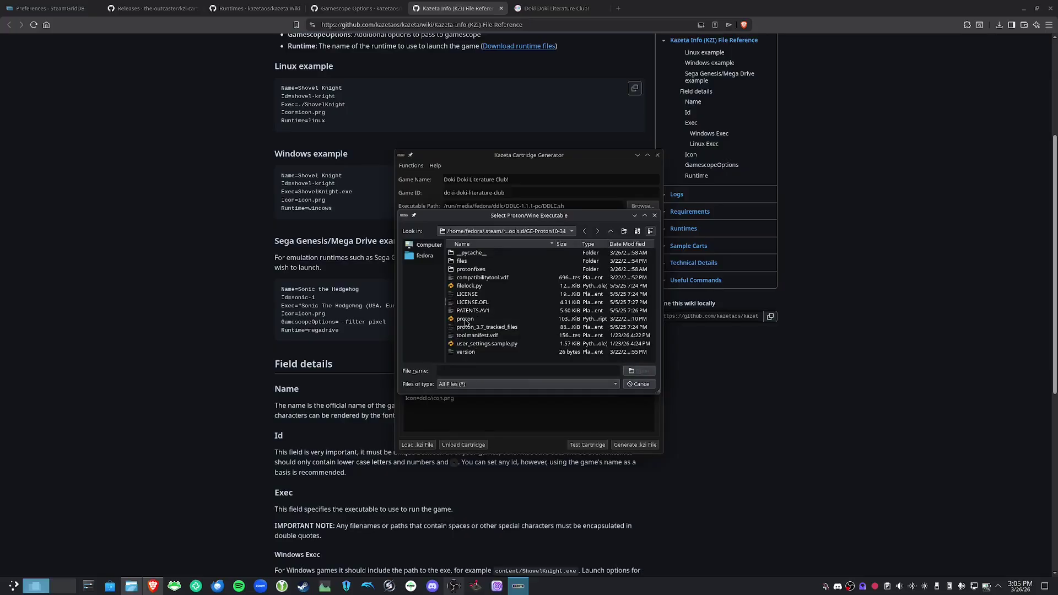
{"action": "double_click", "coordinate": [465, 319]}
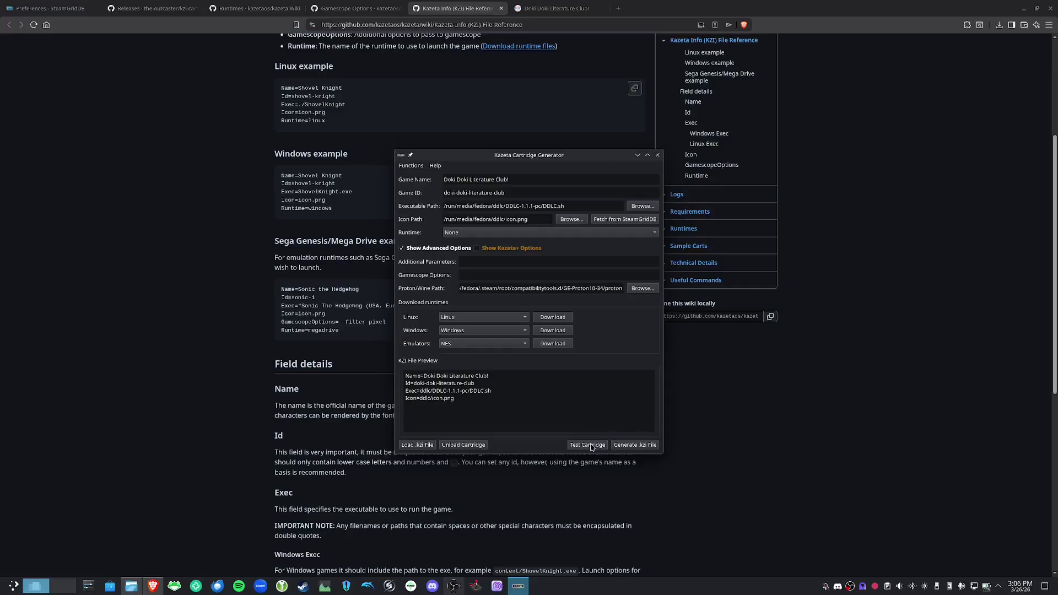
{"action": "left_click", "coordinate": [642, 288]}
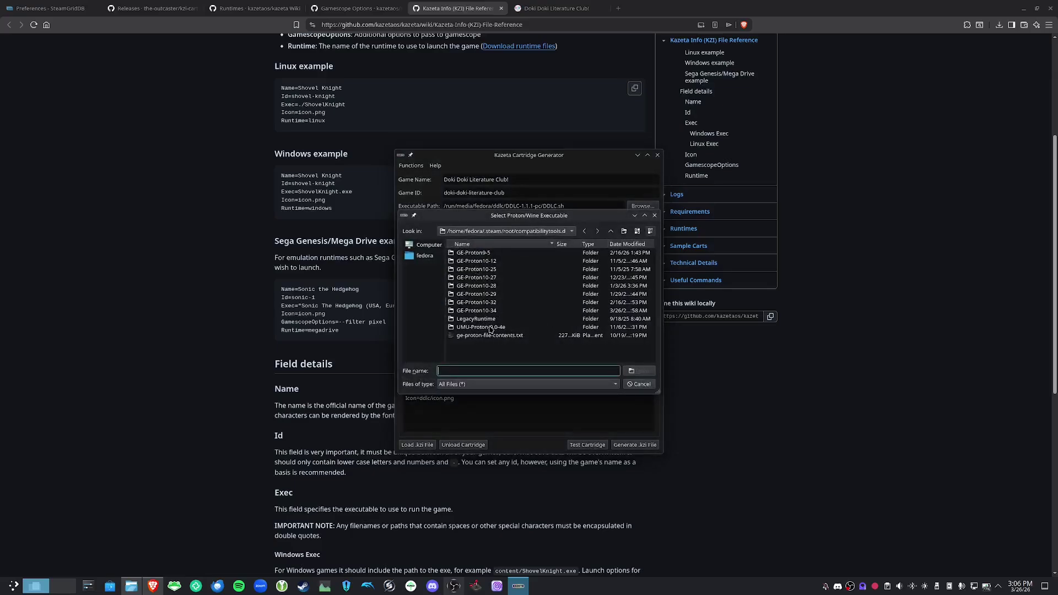
{"action": "key", "text": "Escape"}
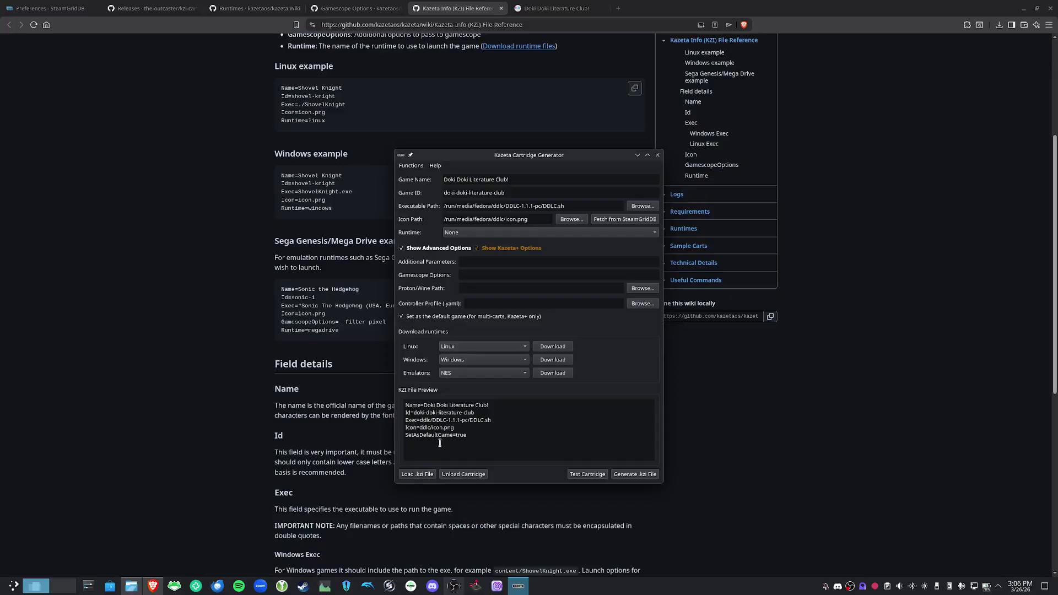
Turn off setting the game as the default for multi-carts, and hide the Kazeta+ and advanced options.
{"action": "left_click", "coordinate": [437, 316]}
{"action": "left_click", "coordinate": [502, 249]}
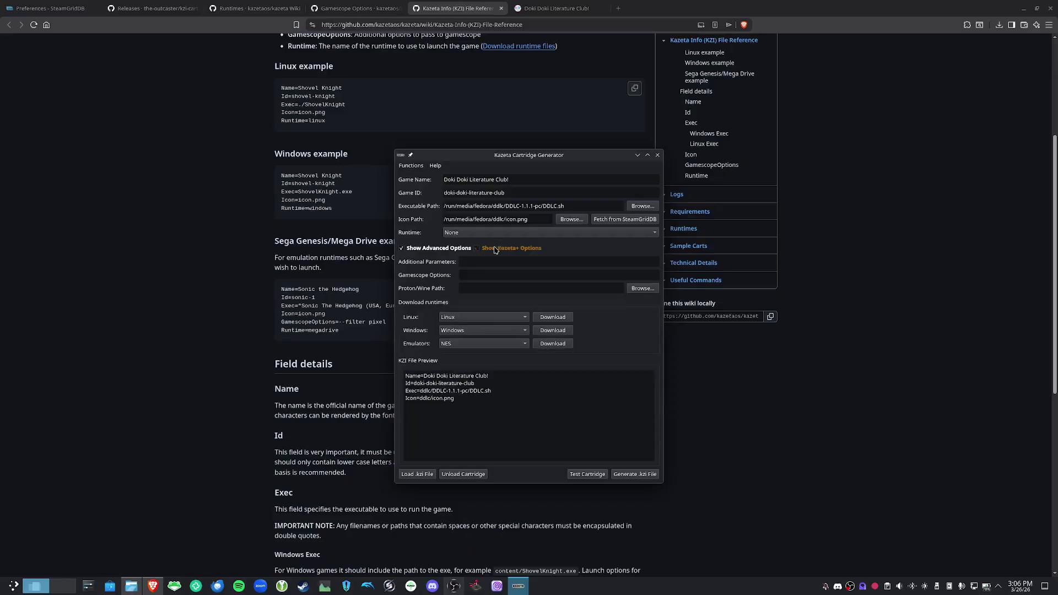
{"action": "left_click", "coordinate": [440, 251]}
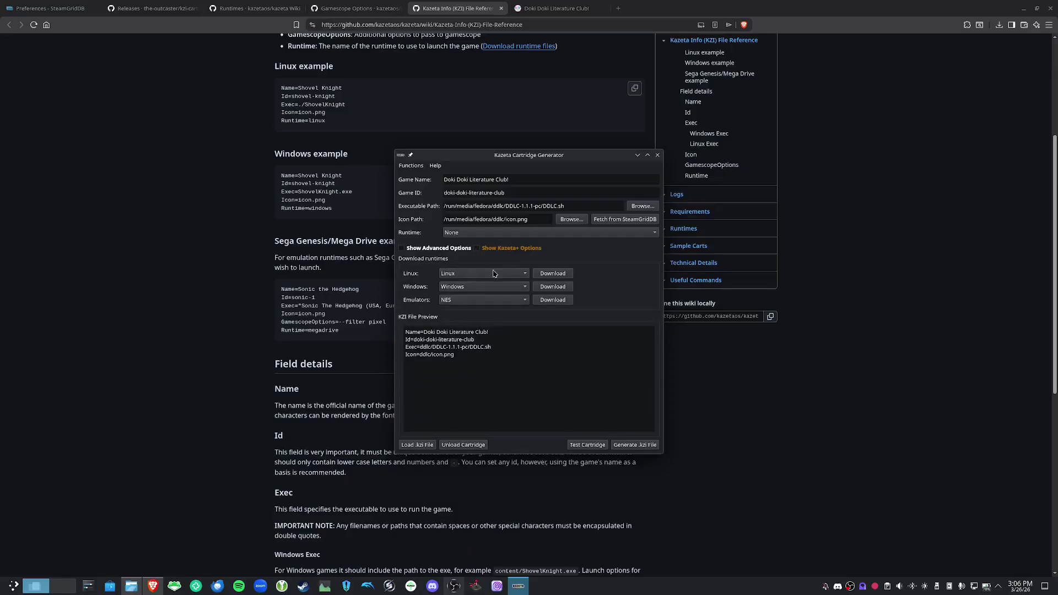
Download the standard Linux runtime as linux-1.0.kzr into the top-level folder of the ddlc drive.
{"action": "left_click", "coordinate": [453, 276]}
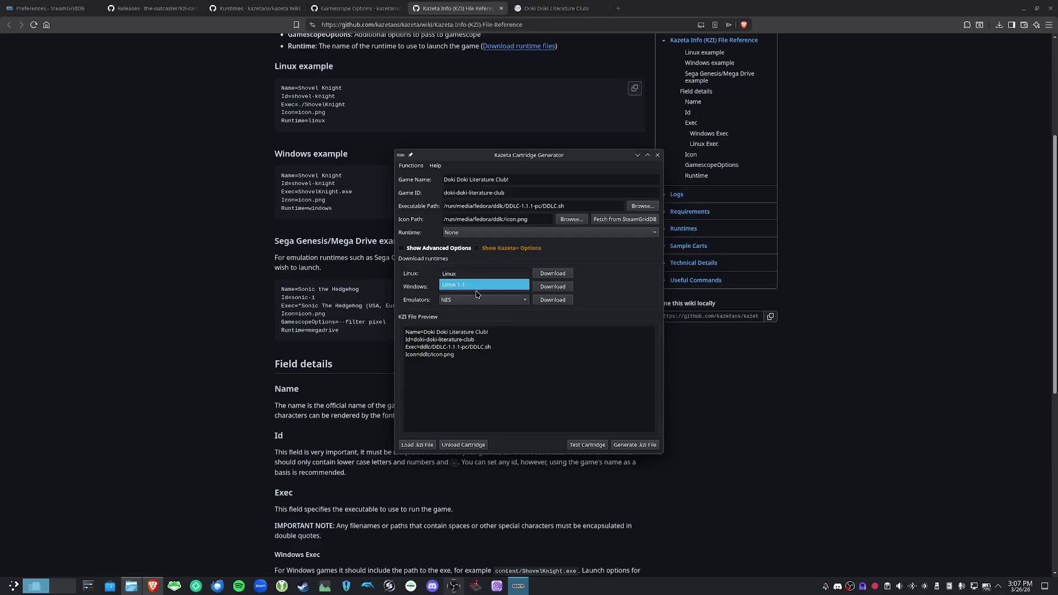
{"action": "left_click", "coordinate": [462, 274]}
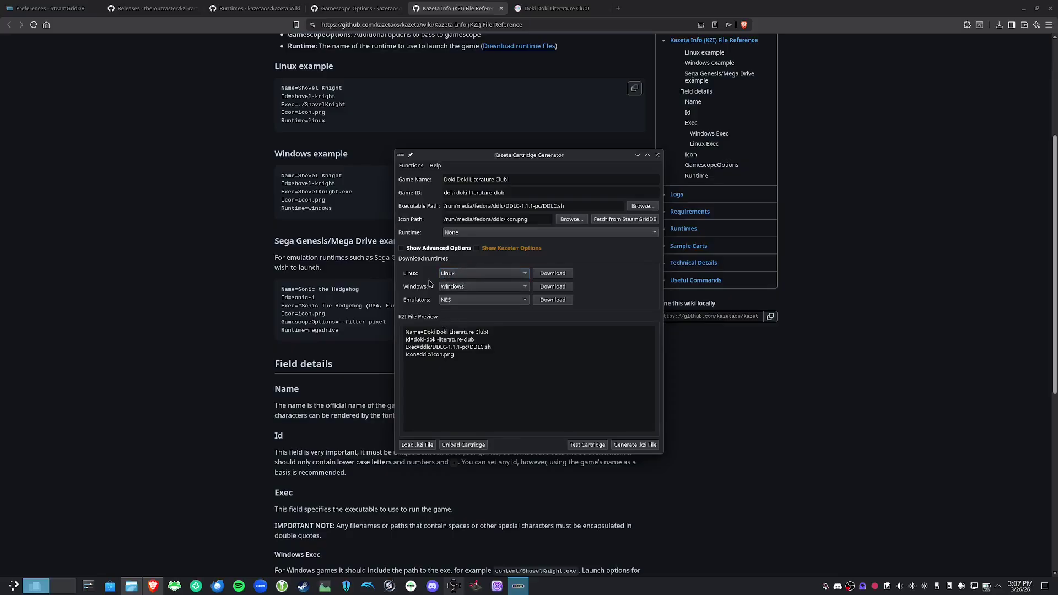
{"action": "left_click", "coordinate": [552, 273]}
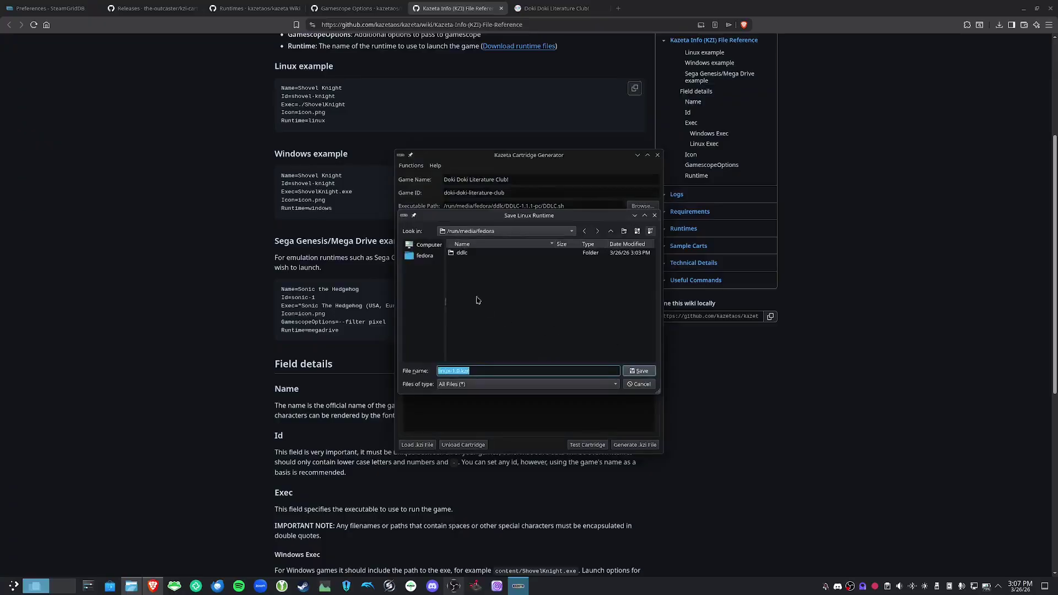
{"action": "double_click", "coordinate": [460, 254]}
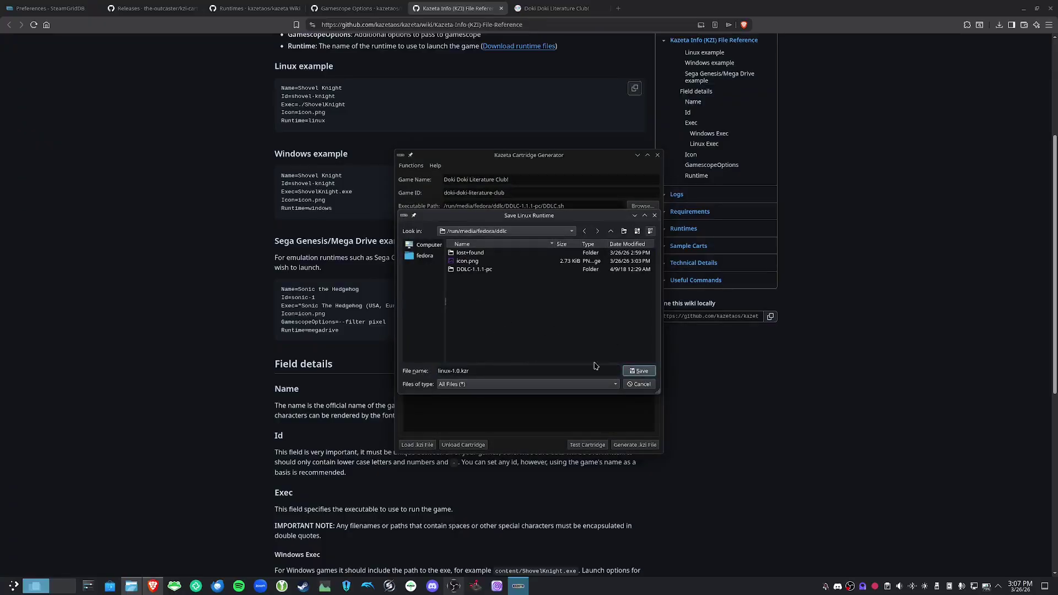
{"action": "left_click", "coordinate": [632, 371]}
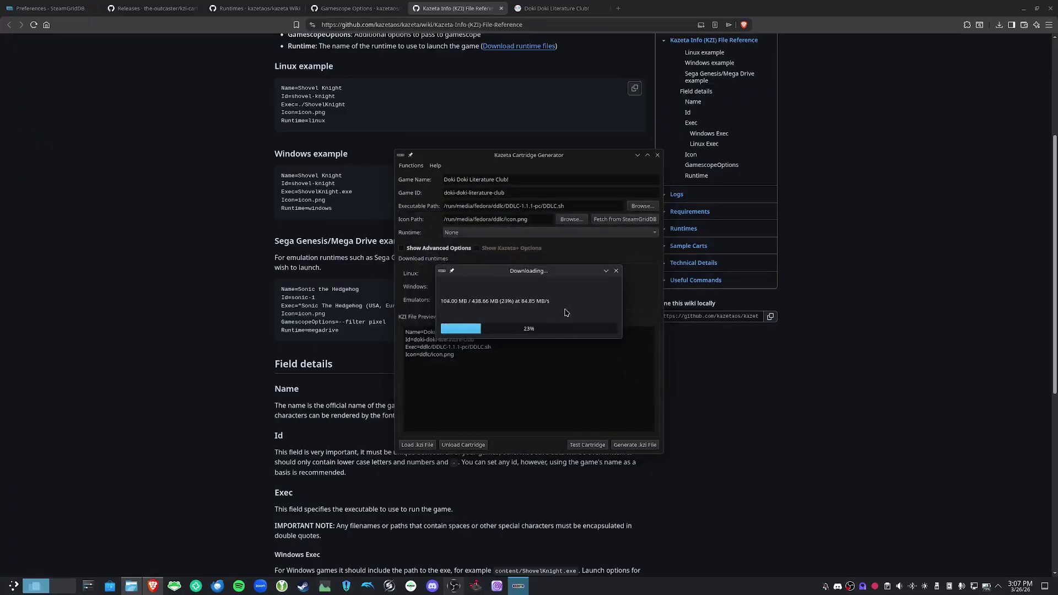
{"action": "left_click", "coordinate": [578, 319]}
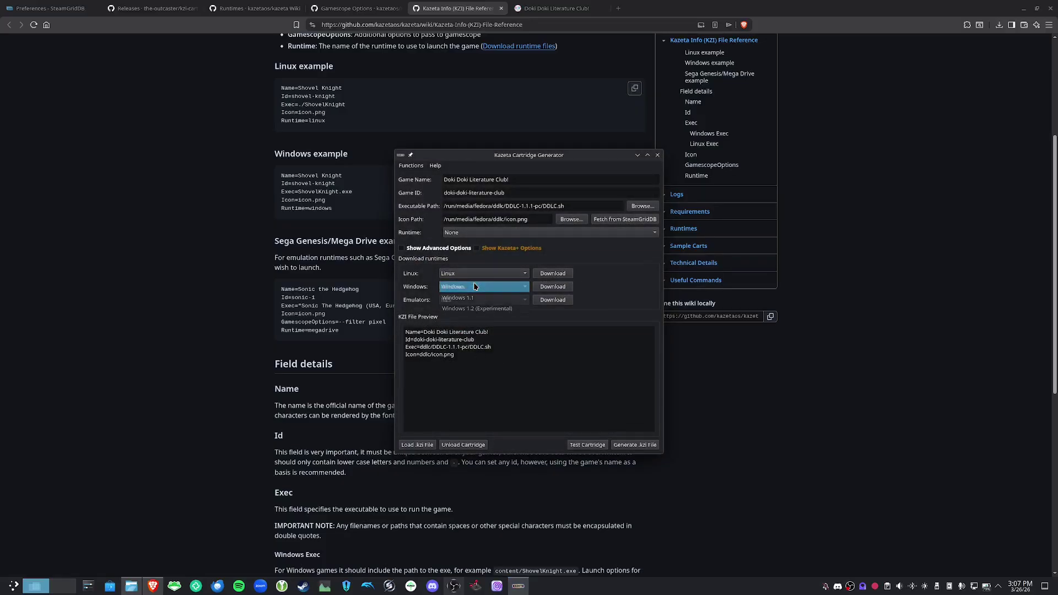
{"action": "left_click", "coordinate": [460, 300]}
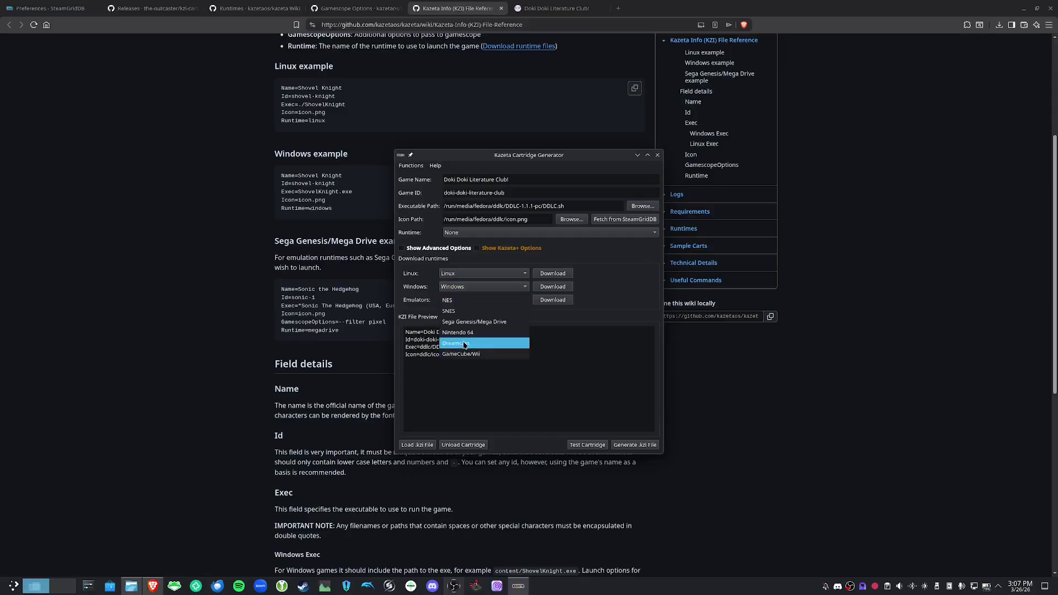
{"action": "left_click", "coordinate": [447, 444]}
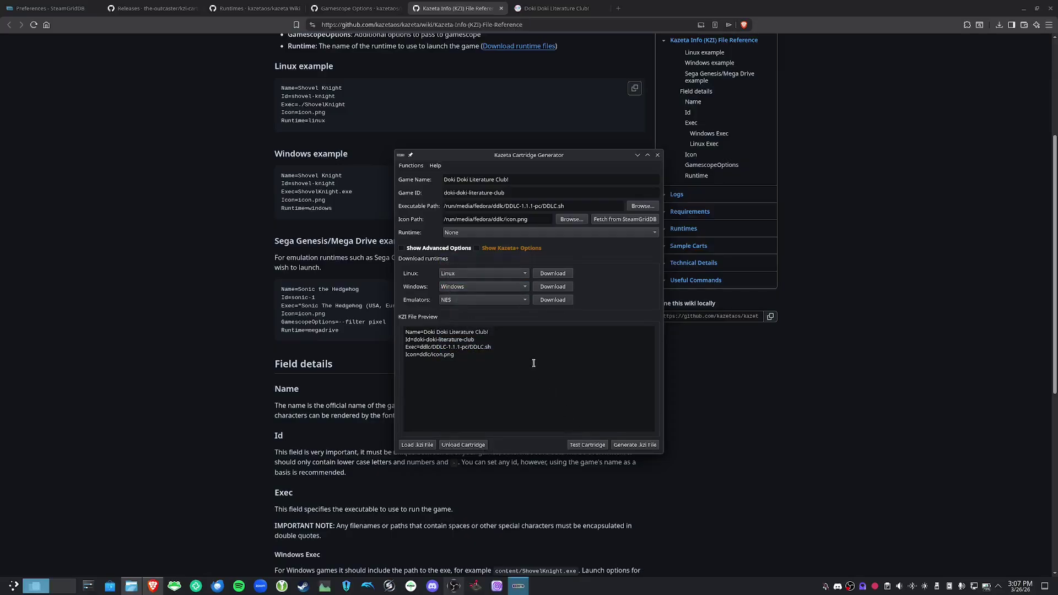
Test the cartridge, choosing to delete the game's existing save data, and check the Konsole output behind the game window.
{"action": "left_click", "coordinate": [578, 447]}
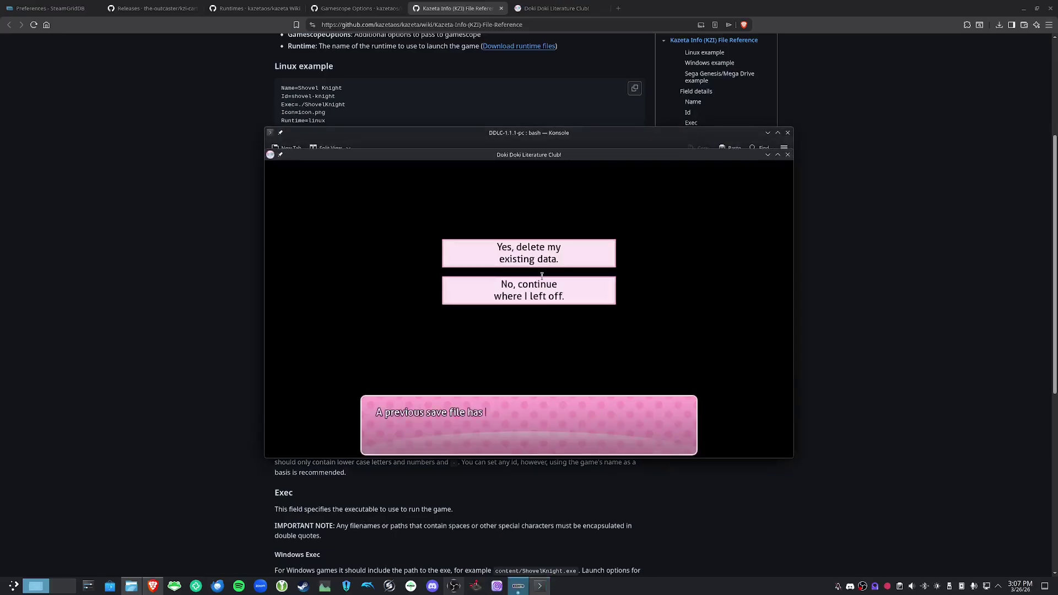
{"action": "left_click", "coordinate": [585, 251]}
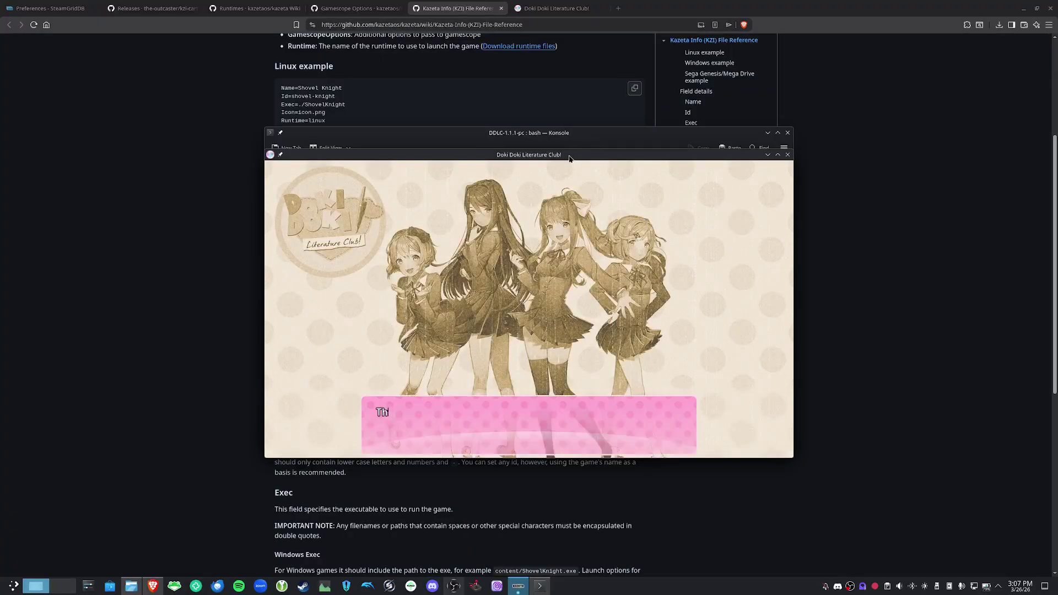
{"action": "left_click_drag", "start_coordinate": [569, 159], "coordinate": [659, 216]}
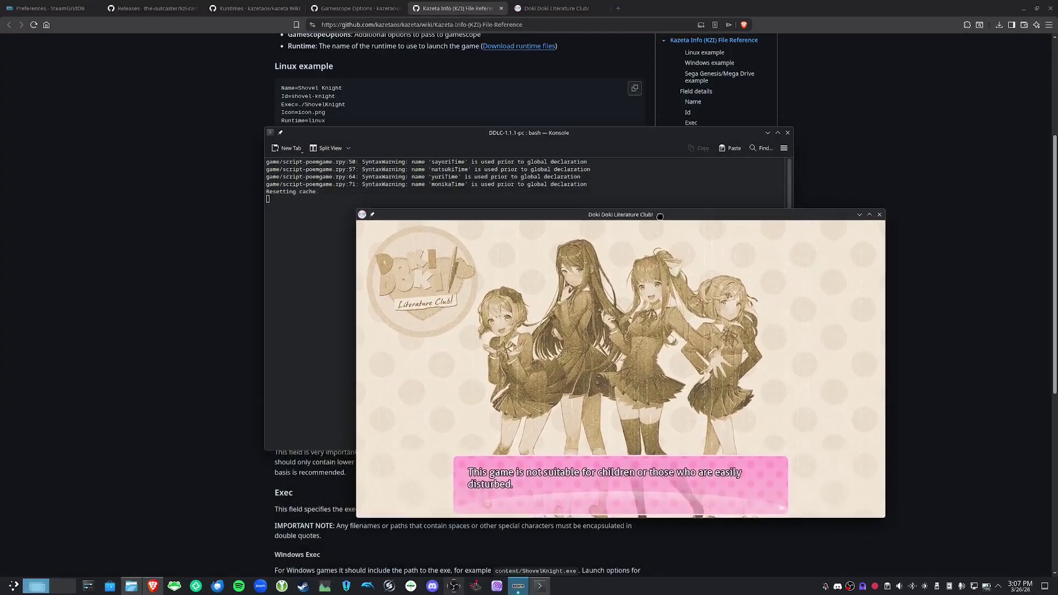
{"action": "left_click", "coordinate": [471, 203]}
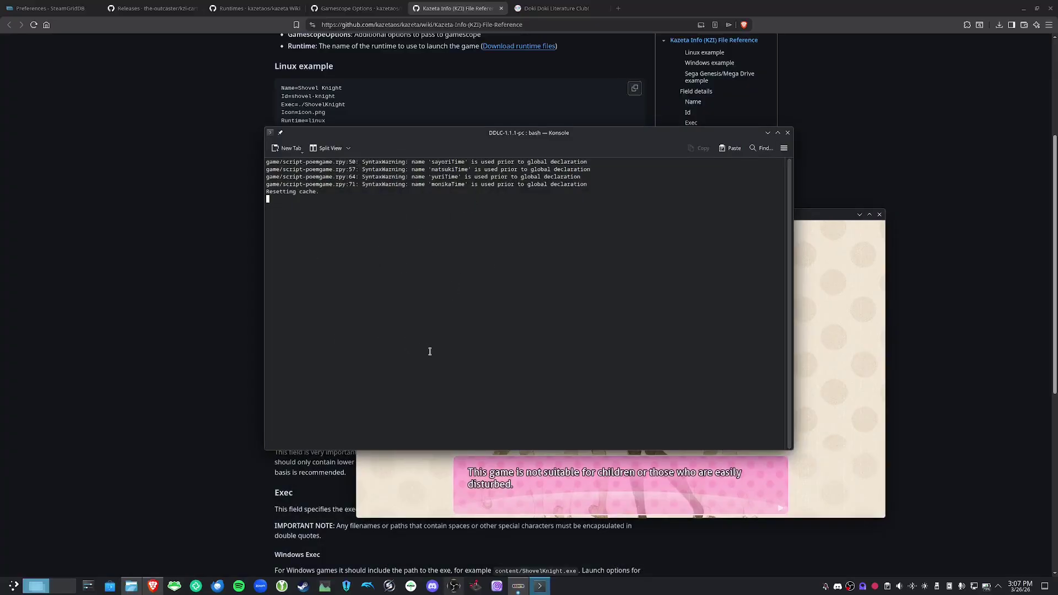
{"action": "left_click", "coordinate": [413, 474]}
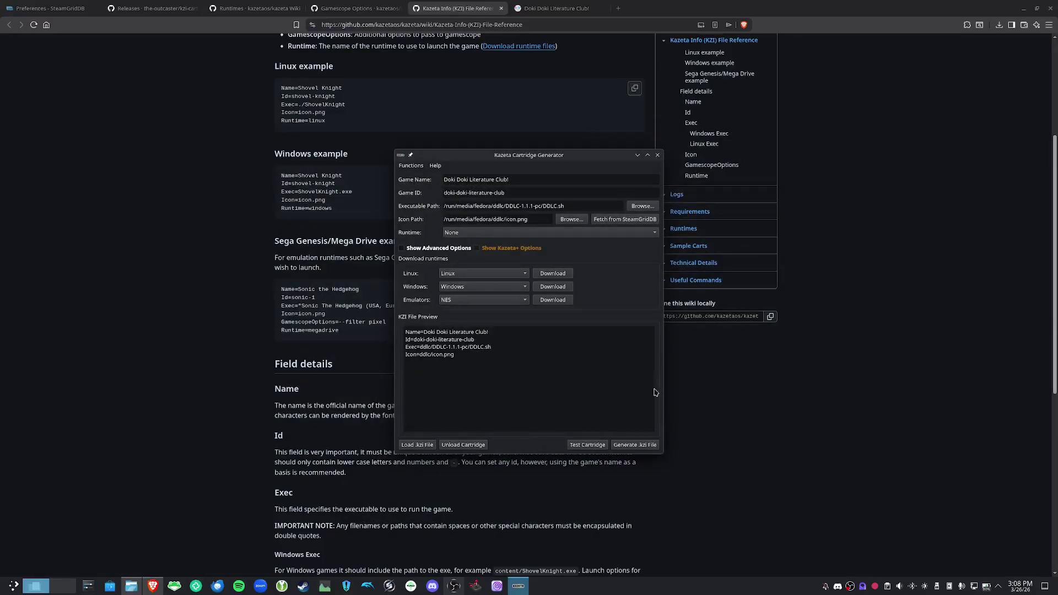
Generate the cartridge info file and save it as doki-doki-literature-club.kzi in the top-level folder of the ddlc drive.
{"action": "left_click", "coordinate": [629, 446]}
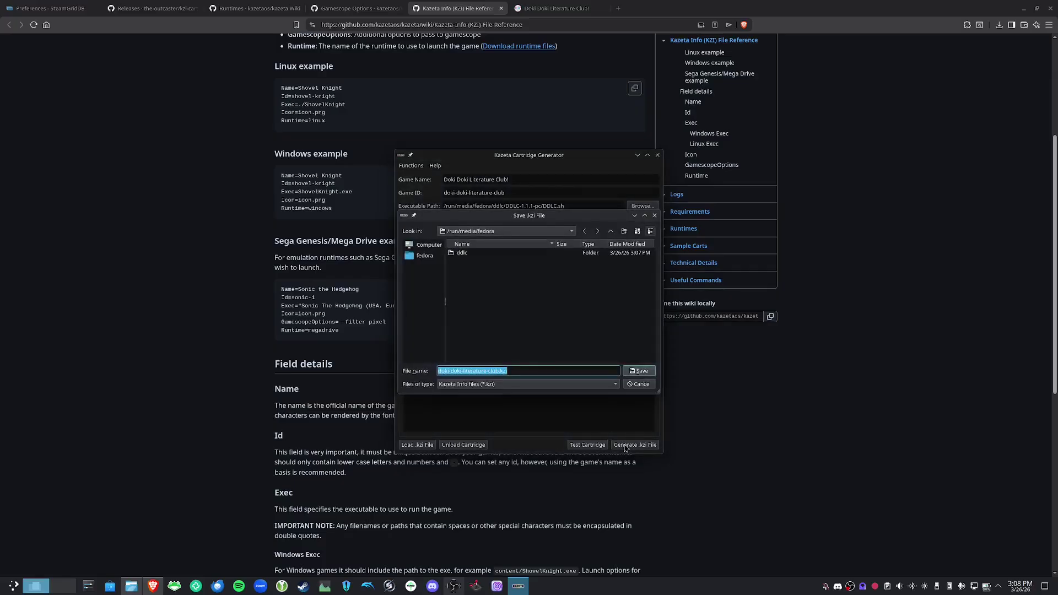
{"action": "double_click", "coordinate": [462, 252]}
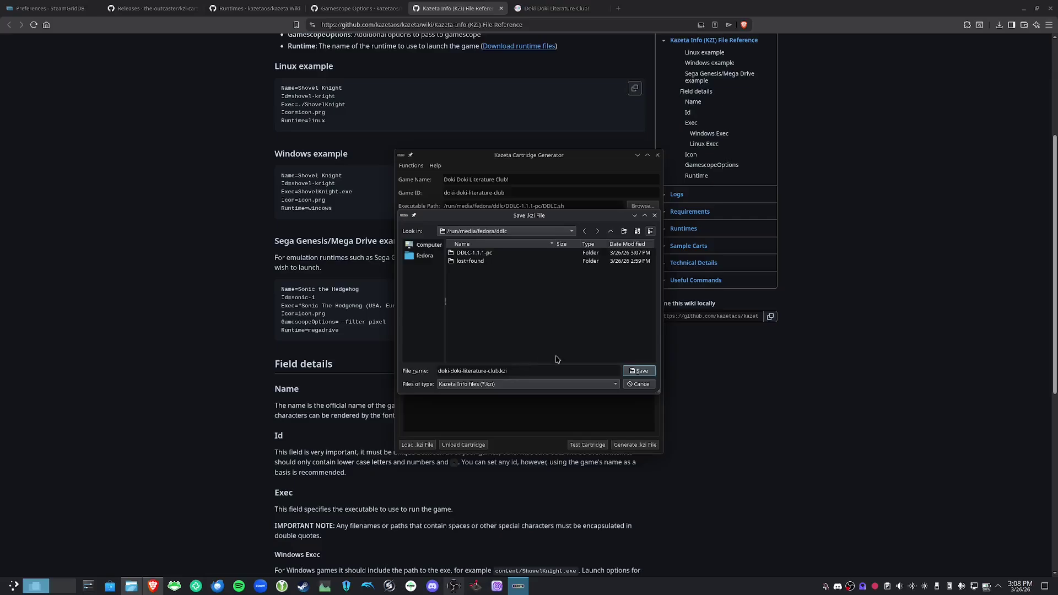
{"action": "left_click", "coordinate": [634, 371]}
{"action": "key", "text": "Return"}
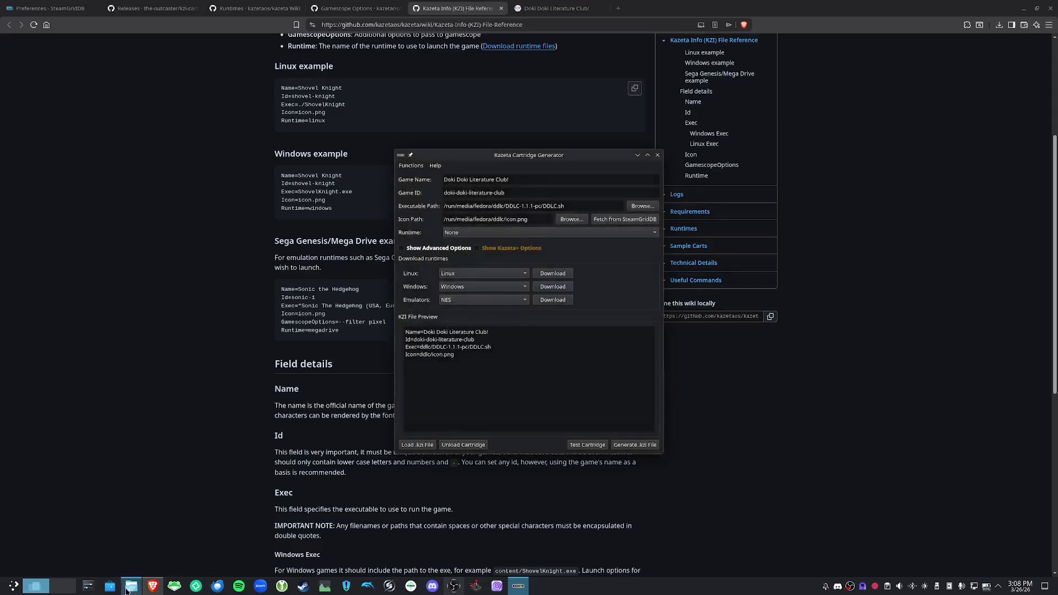
Examine the contents of doki-doki-literature-club.kzi on the ddlc drive in the text editor, and close the editor.
{"action": "left_click", "coordinate": [131, 585]}
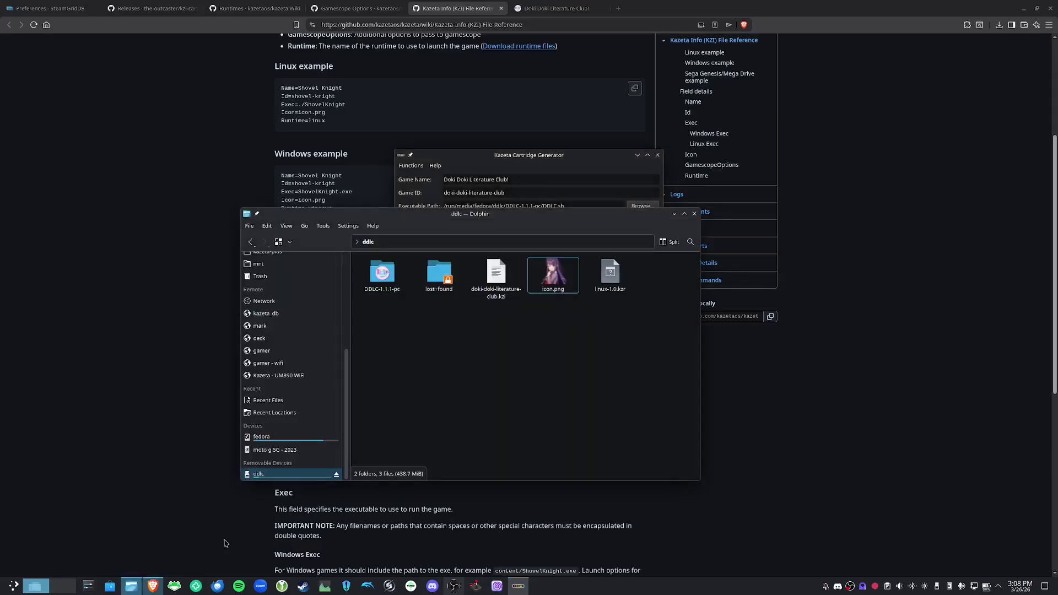
{"action": "double_click", "coordinate": [492, 289]}
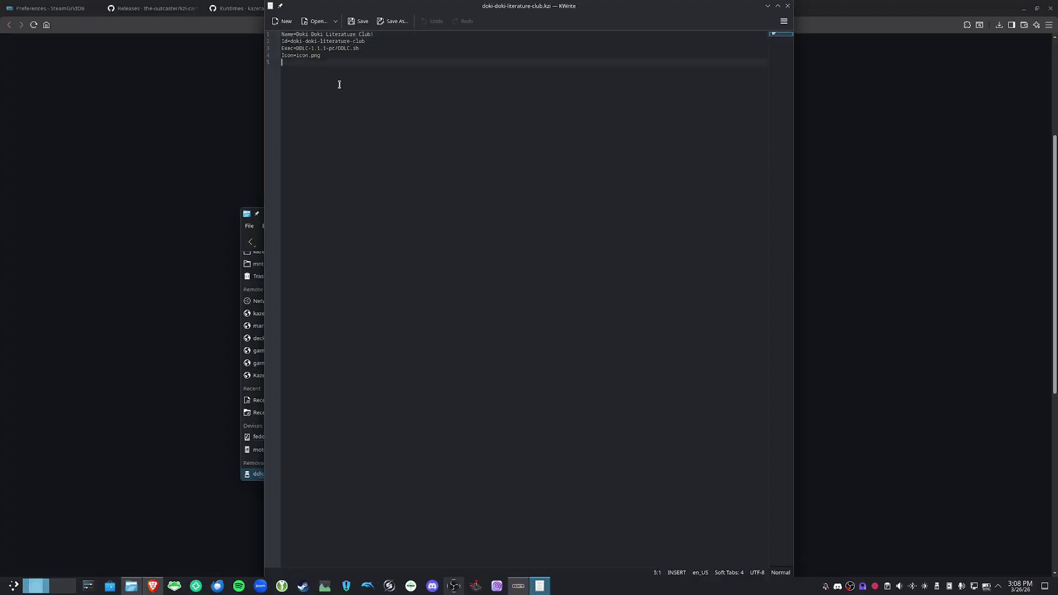
{"action": "key", "text": "ctrl+q"}
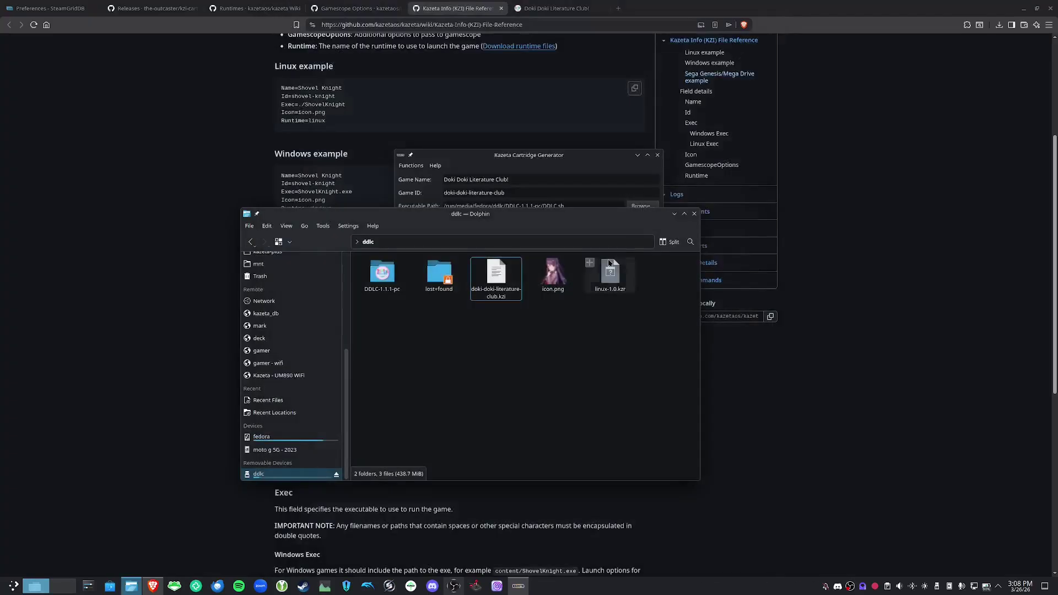
Return to the Kazeta Cartridge Generator, unload the current cartridge, and enter Doki Doki Literature Club as the game name.
{"action": "left_click", "coordinate": [496, 156]}
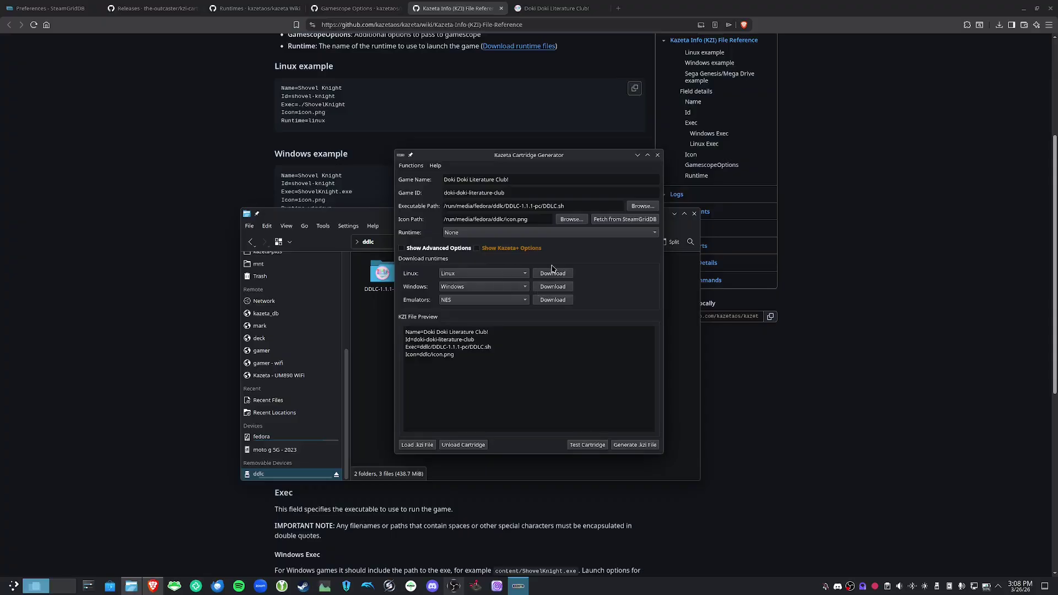
{"action": "left_click", "coordinate": [454, 445]}
{"action": "left_click", "coordinate": [466, 180]}
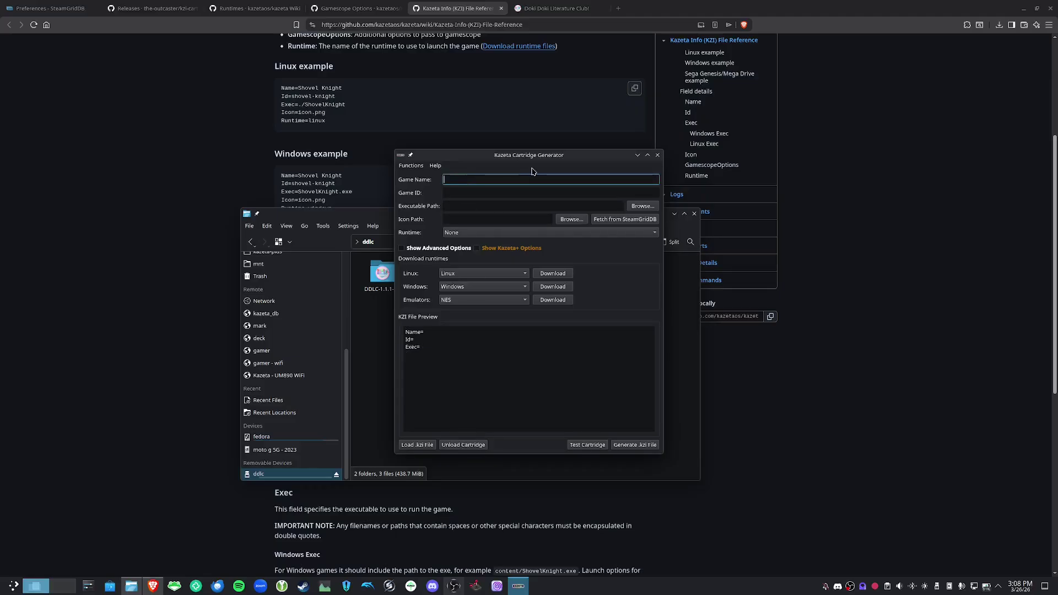
{"action": "type", "text": "Doki Doki Literature Club"}
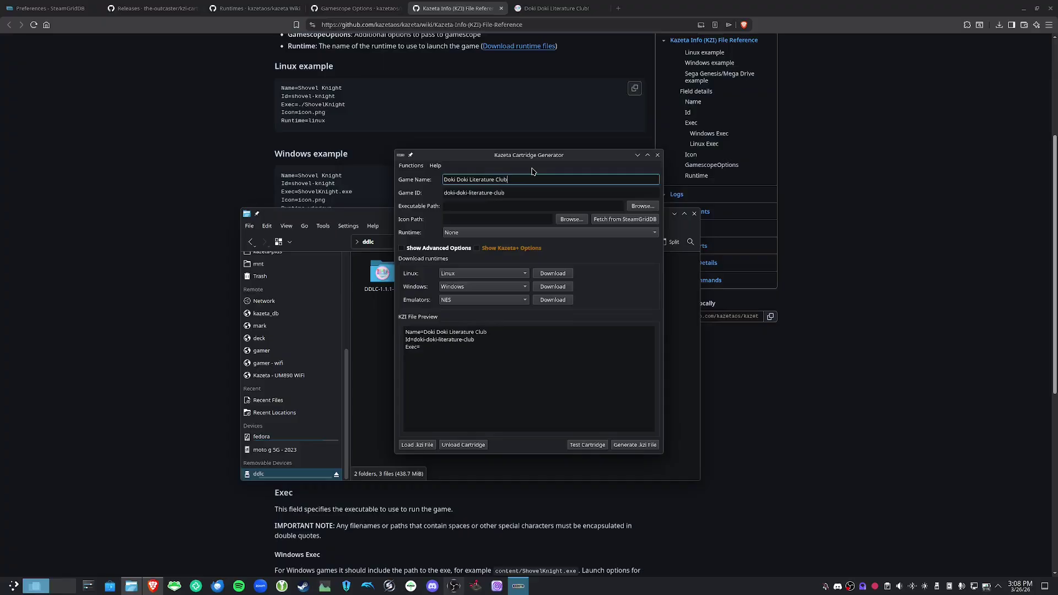
Extend the game name to "Doki Doki Literature Club (Windows" and set DDLC.exe in the DDLC-1.1.1-pc folder as the executable.
{"action": "type", "text": " (Windows"}
{"action": "left_click", "coordinate": [643, 206]}
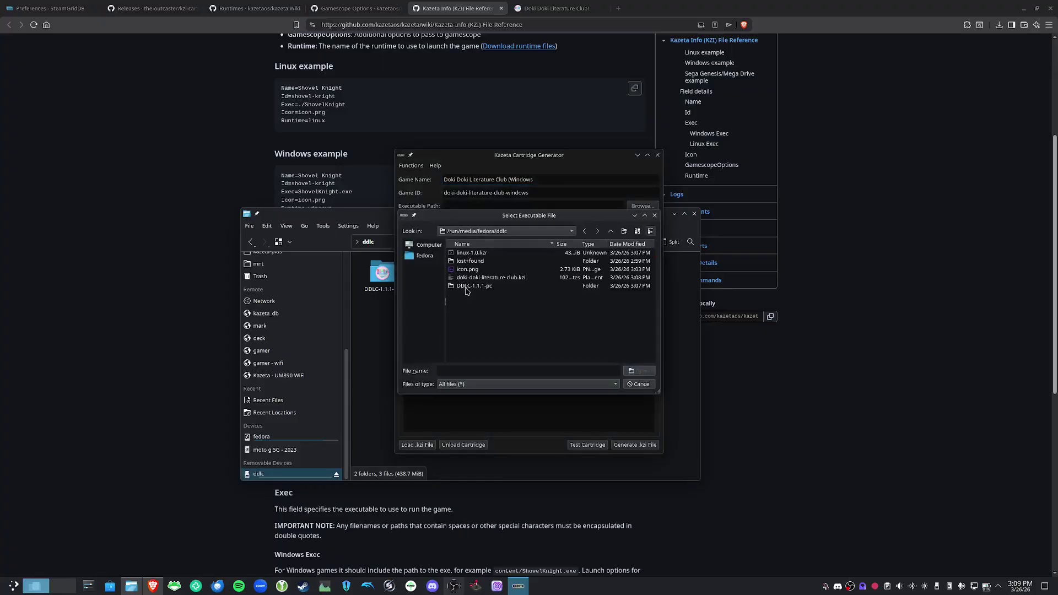
{"action": "double_click", "coordinate": [464, 255]}
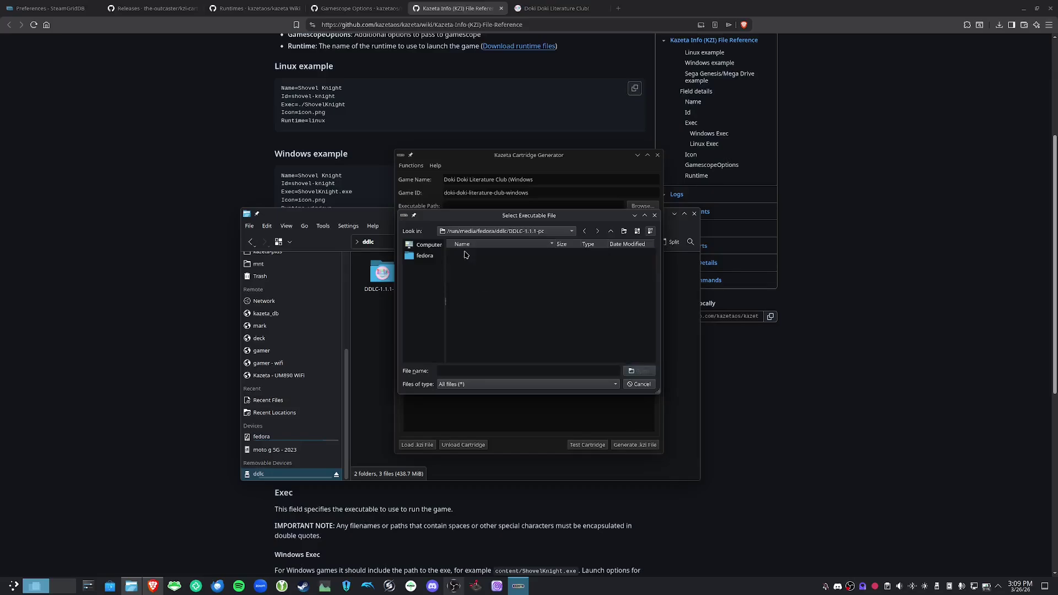
{"action": "double_click", "coordinate": [469, 299]}
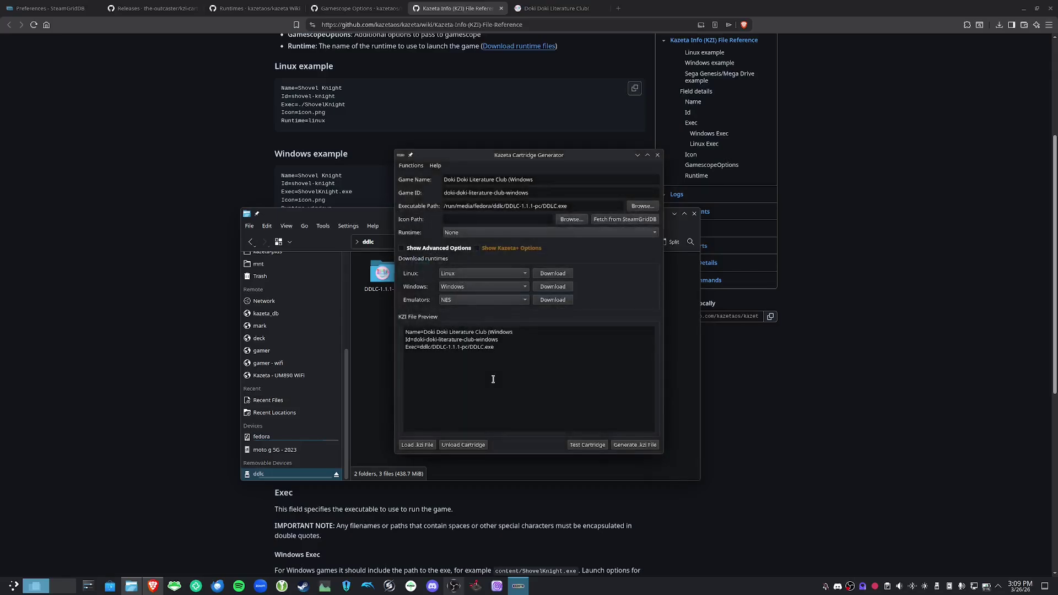
Use icon.png from the ddlc drive as the cartridge icon and set the runtime to Windows 1.0.
{"action": "left_click", "coordinate": [561, 220]}
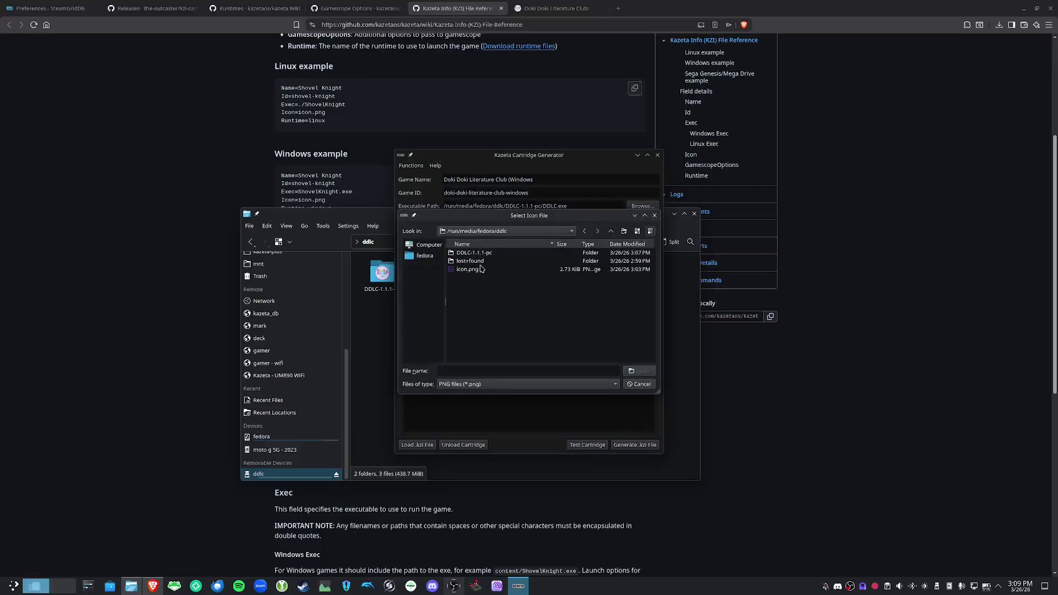
{"action": "double_click", "coordinate": [474, 270]}
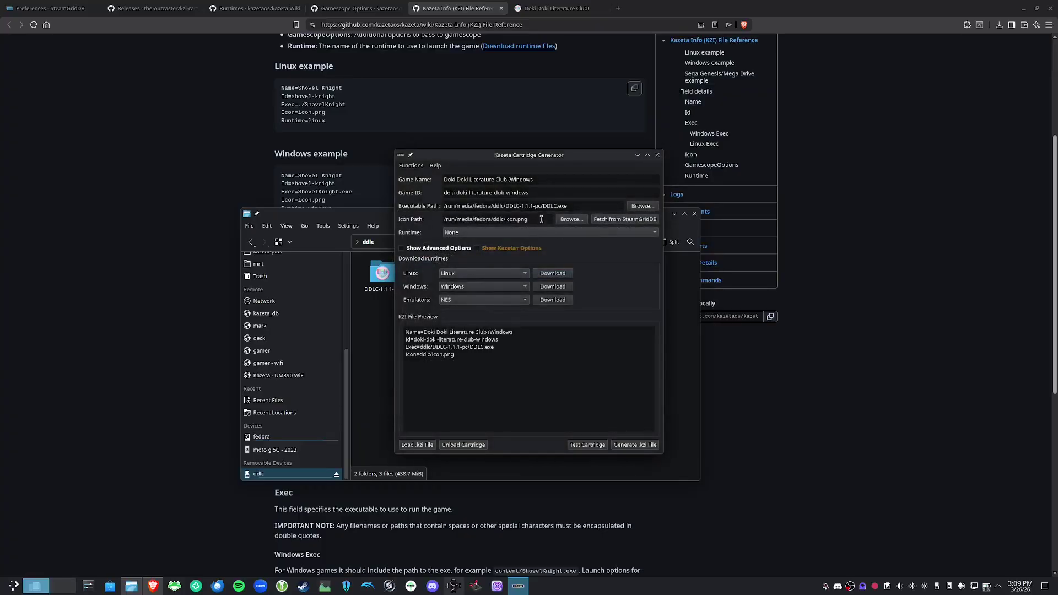
{"action": "left_click", "coordinate": [460, 237]}
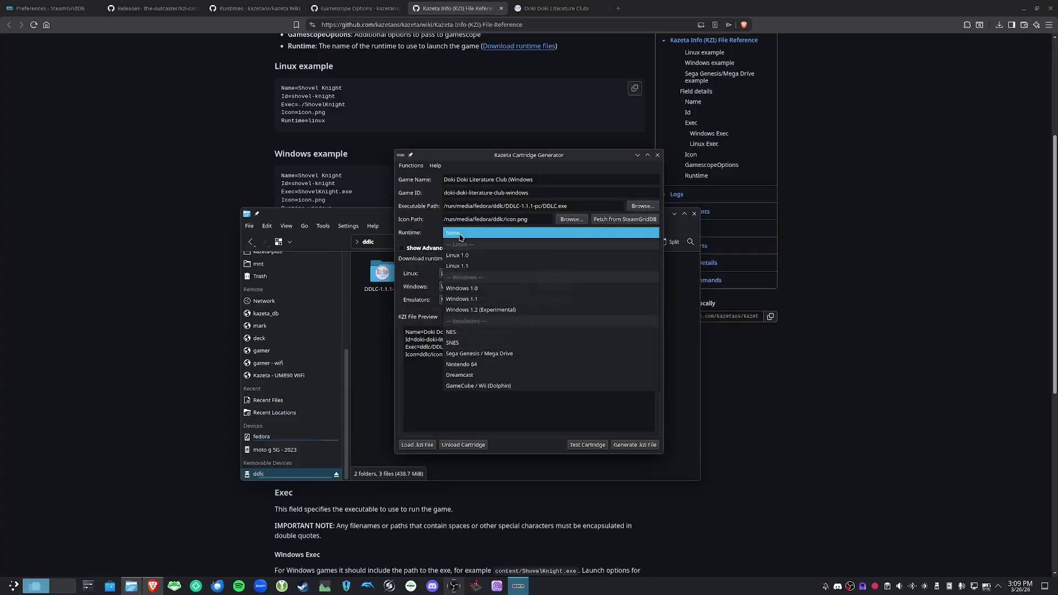
{"action": "left_click", "coordinate": [467, 290]}
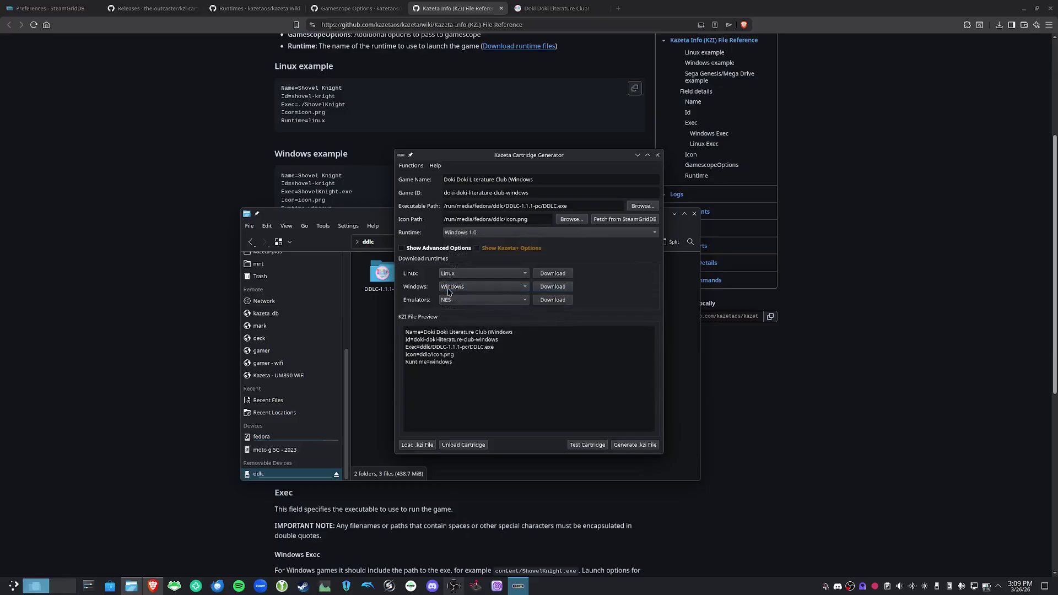
Download the Windows runtime and save it as windows-1.0.kzr in the top-level folder of the ddlc drive.
{"action": "left_click", "coordinate": [448, 291]}
{"action": "left_click", "coordinate": [451, 291]}
{"action": "left_click", "coordinate": [550, 290]}
{"action": "left_click", "coordinate": [459, 255]}
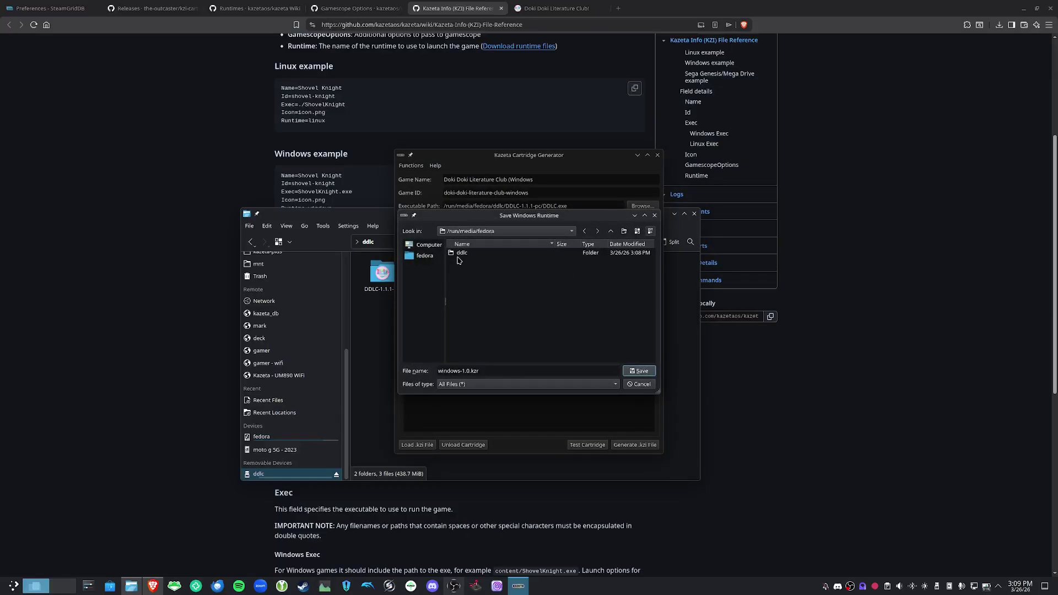
{"action": "double_click", "coordinate": [459, 254]}
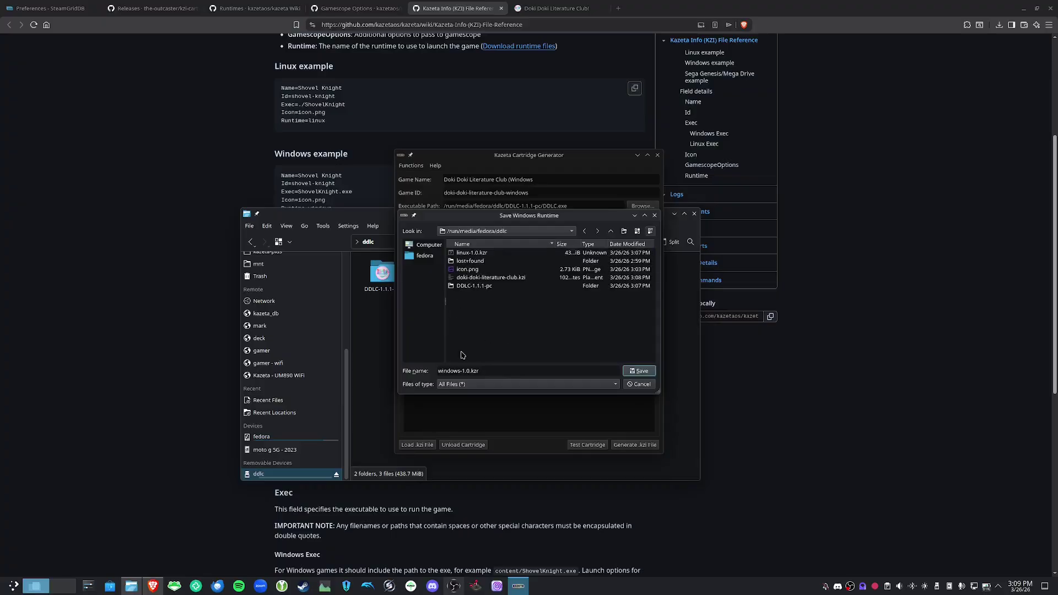
{"action": "left_click", "coordinate": [638, 371]}
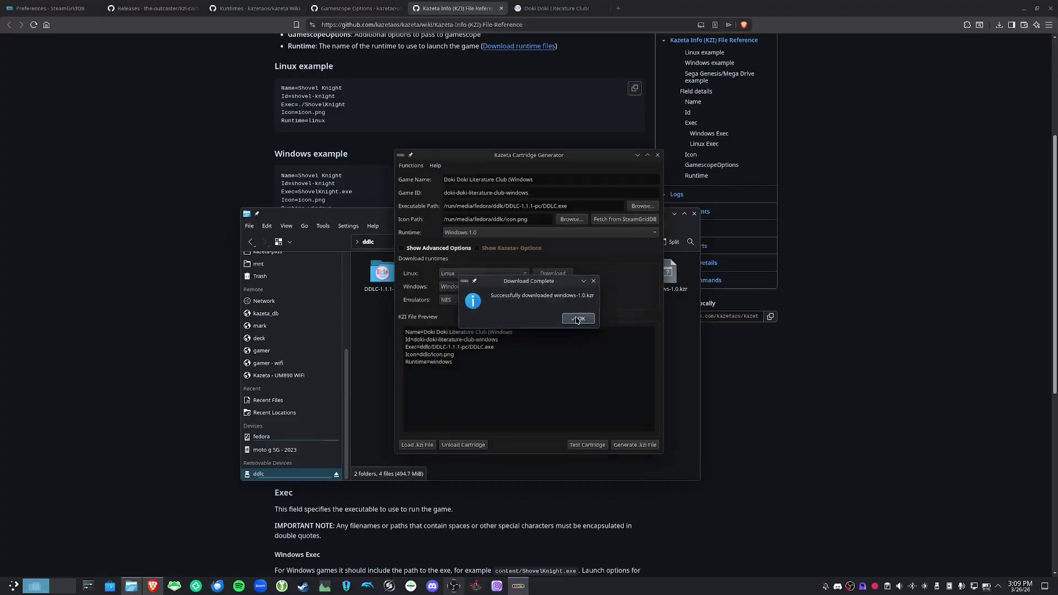
{"action": "left_click", "coordinate": [577, 319]}
Check the advanced options briefly, test the Windows cartridge without a Proton path, and close the game and its console.
{"action": "left_click", "coordinate": [449, 249]}
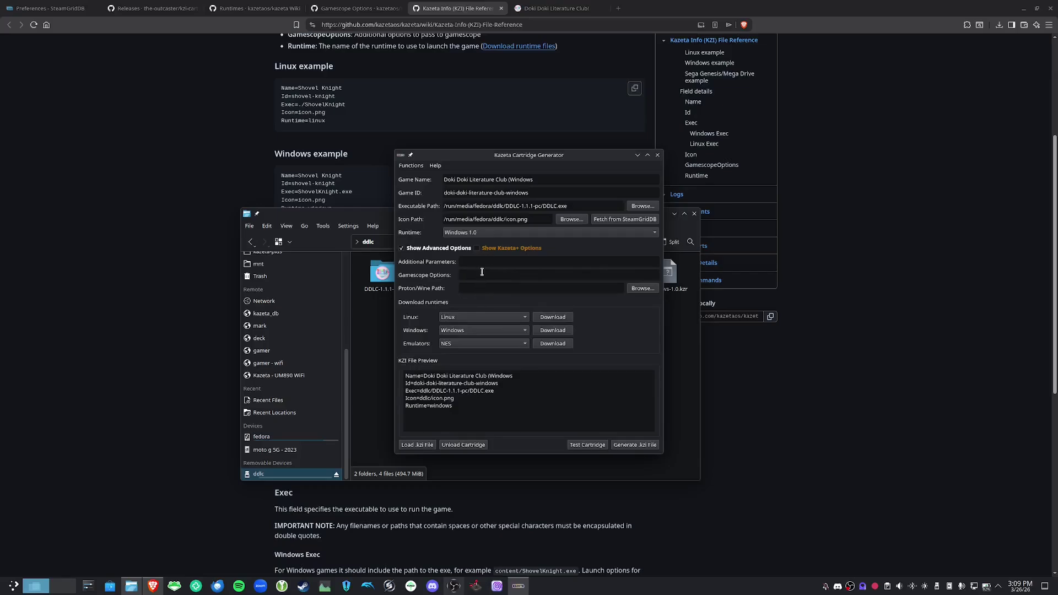
{"action": "left_click", "coordinate": [462, 249]}
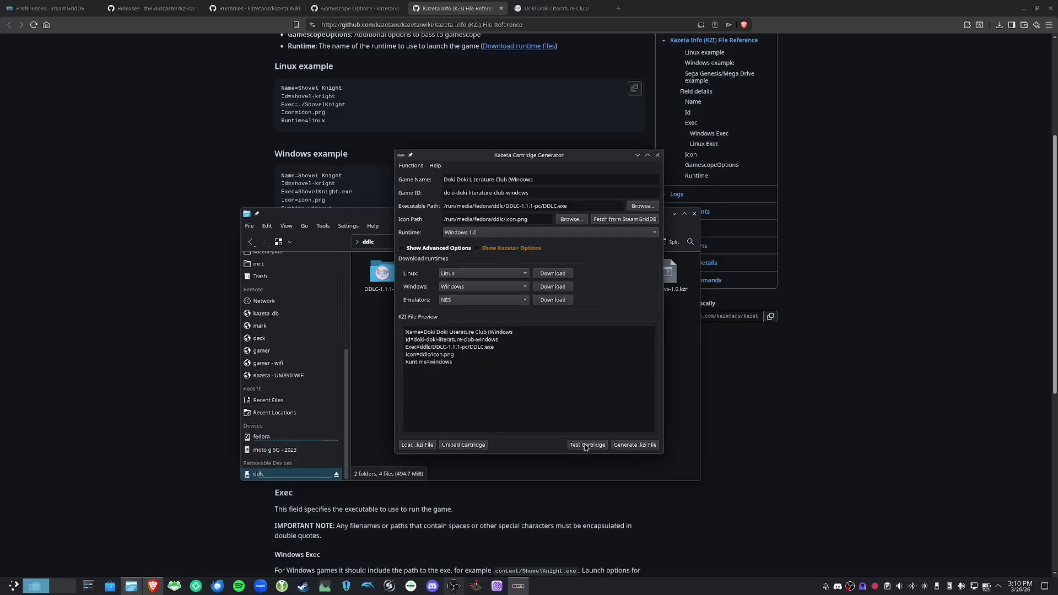
{"action": "left_click", "coordinate": [585, 445]}
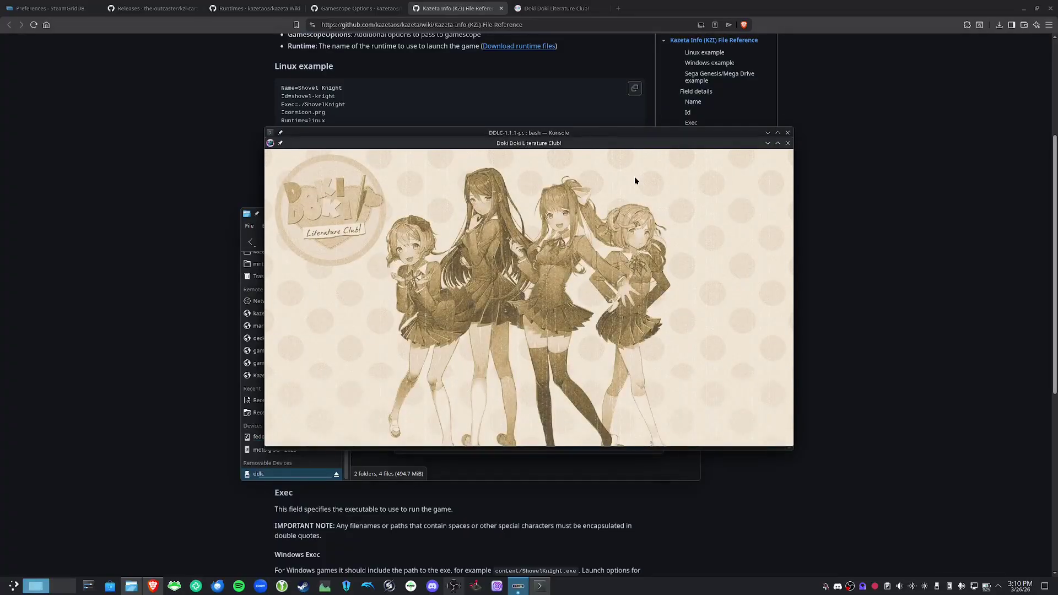
{"action": "left_click", "coordinate": [787, 143]}
{"action": "key", "text": "Return"}
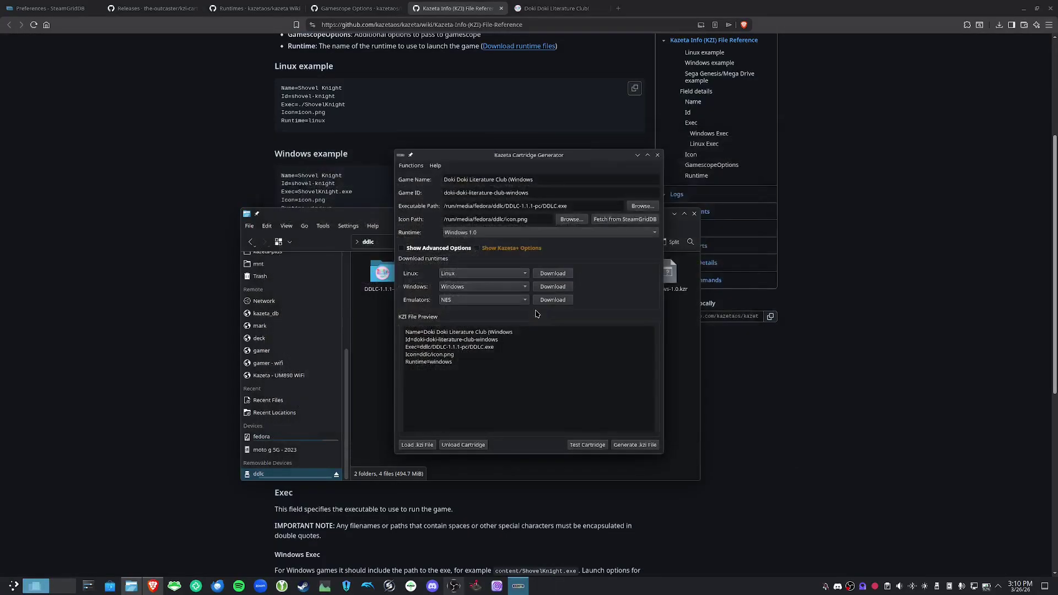
Show the advanced options and set the Proton/Wine path to the proton file in the GE-Proton10-34 folder.
{"action": "left_click", "coordinate": [433, 248]}
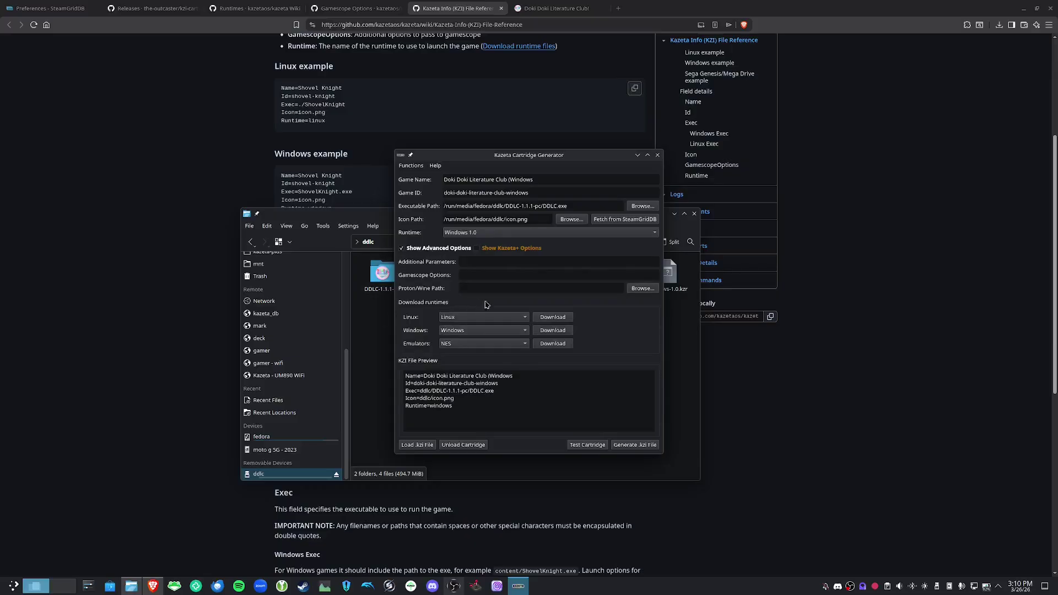
{"action": "left_click", "coordinate": [645, 298]}
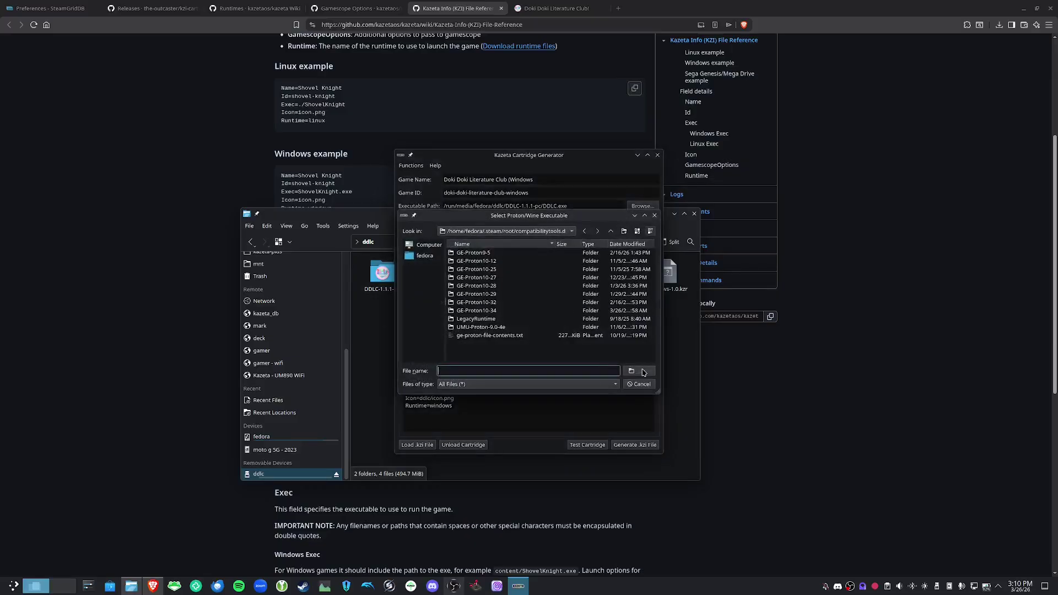
{"action": "double_click", "coordinate": [476, 312]}
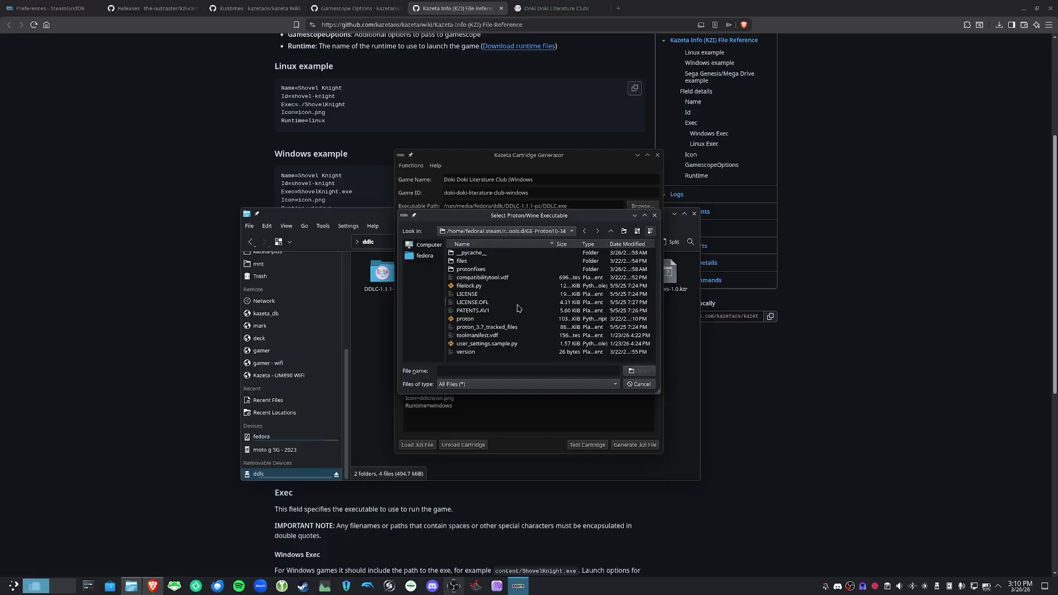
{"action": "double_click", "coordinate": [466, 318]}
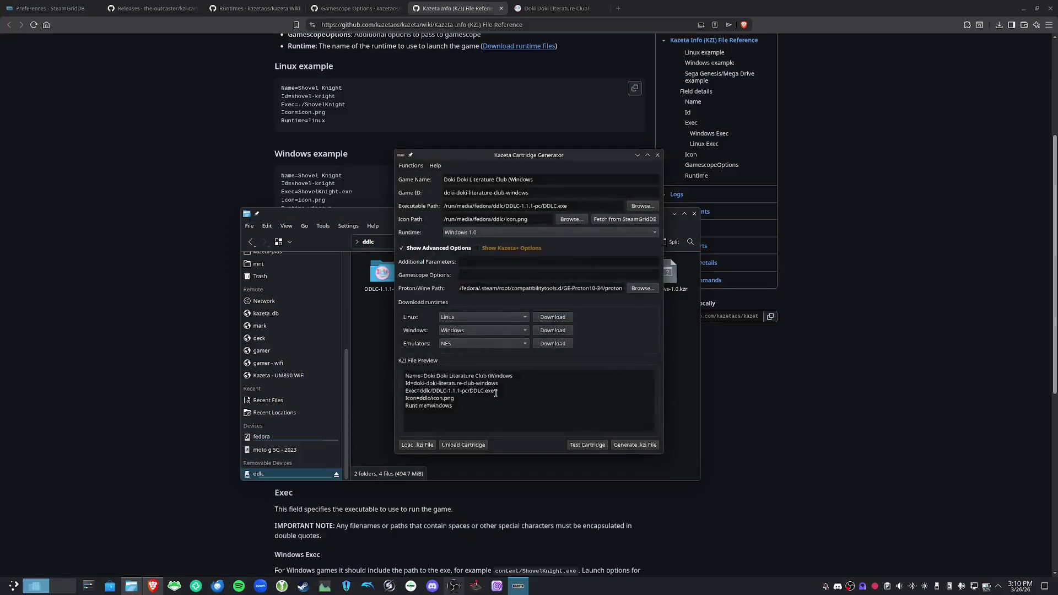
Test the cartridge with GE-Proton10-34, check the DDLC-1.1.1-pc folder for the compatdata folder, and close the game and console.
{"action": "left_click", "coordinate": [587, 446]}
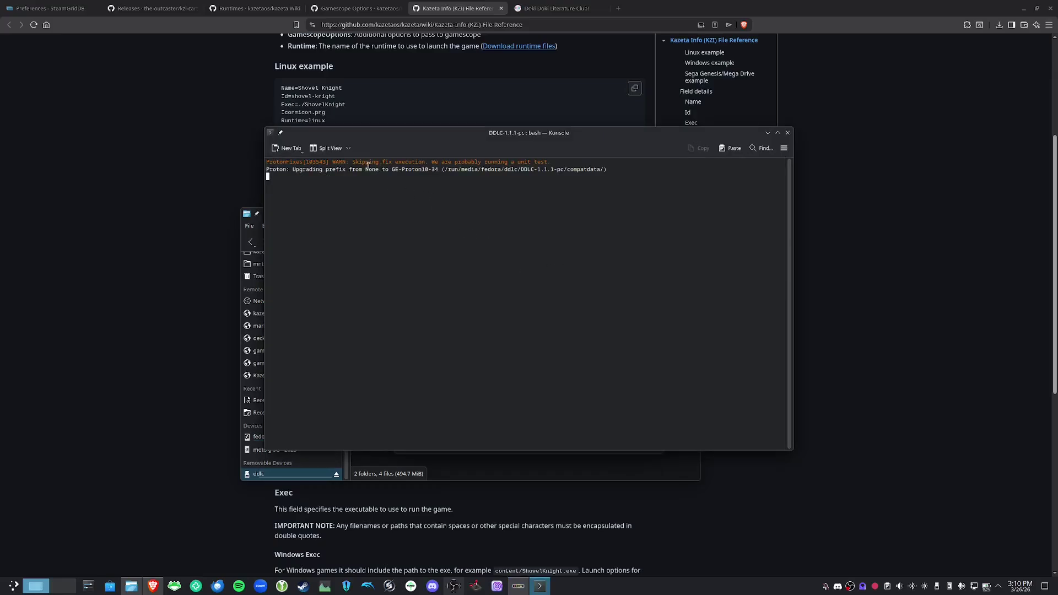
{"action": "left_click", "coordinate": [495, 466]}
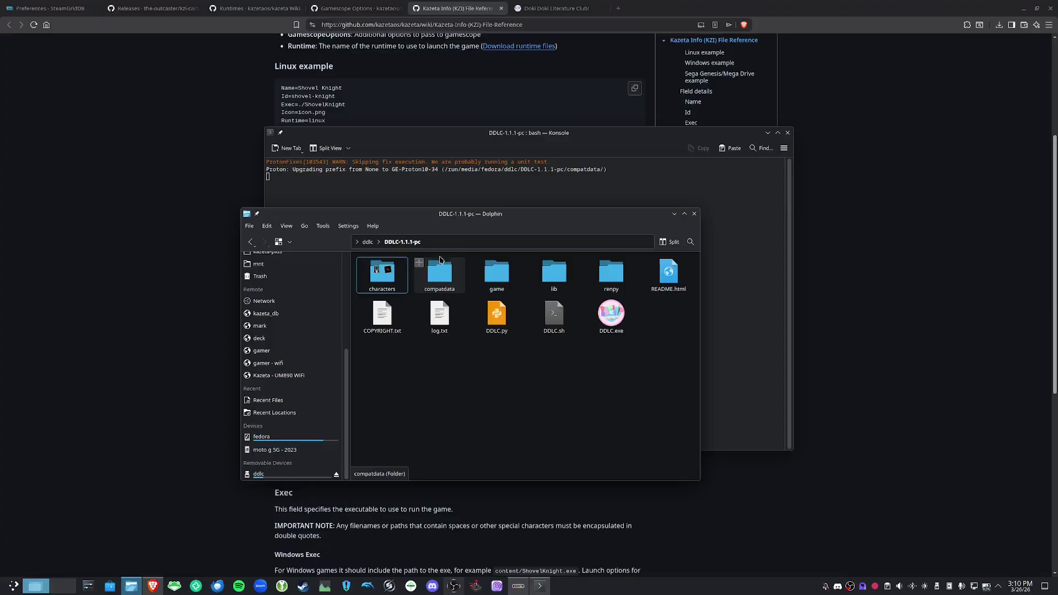
{"action": "left_click", "coordinate": [456, 175]}
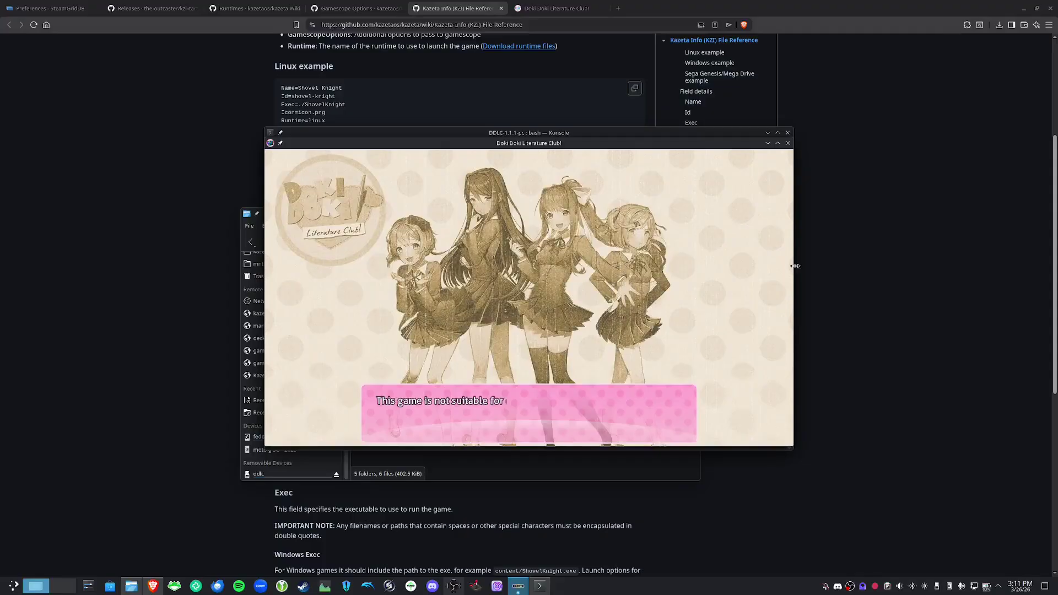
{"action": "left_click", "coordinate": [788, 143]}
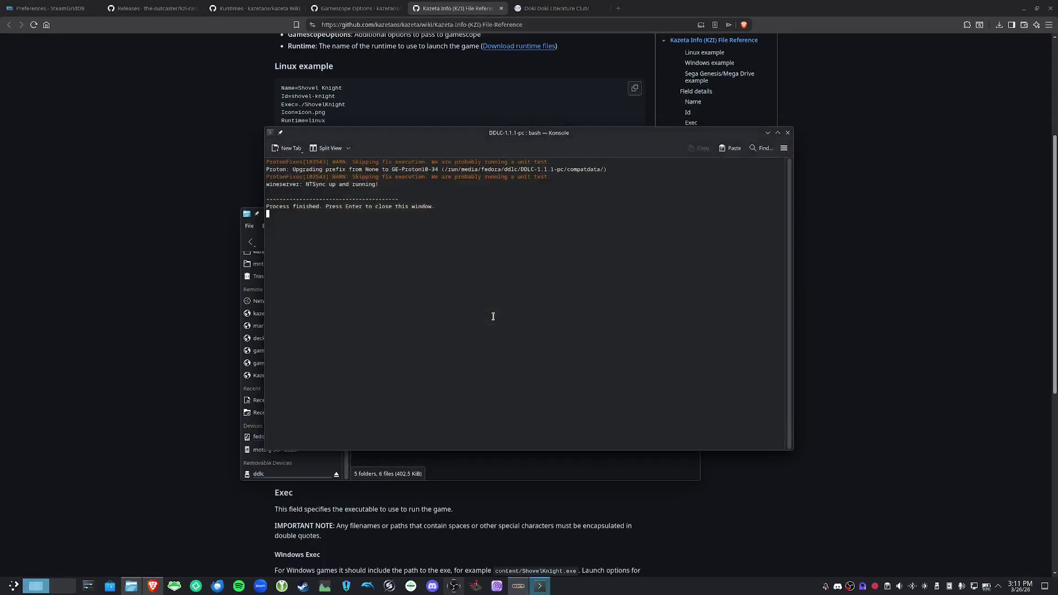
{"action": "key", "text": "Return"}
Complete the game name as "Doki Doki Literature Club (Windows)" and generate doki-doki-literature-club-windows.kzi in the ddlc drive's top-level folder.
{"action": "left_click", "coordinate": [634, 445]}
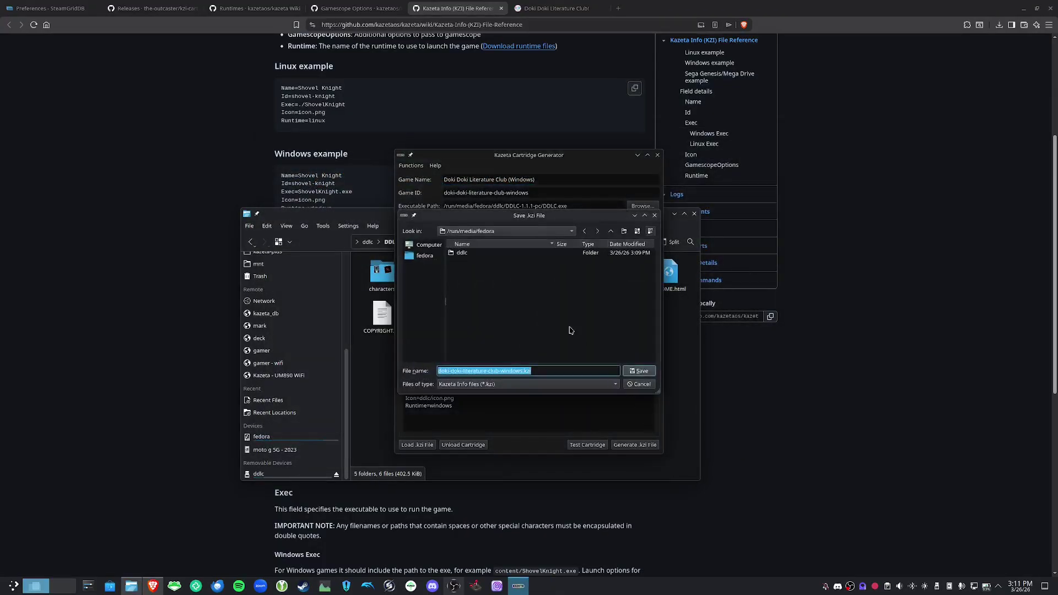
{"action": "double_click", "coordinate": [463, 254]}
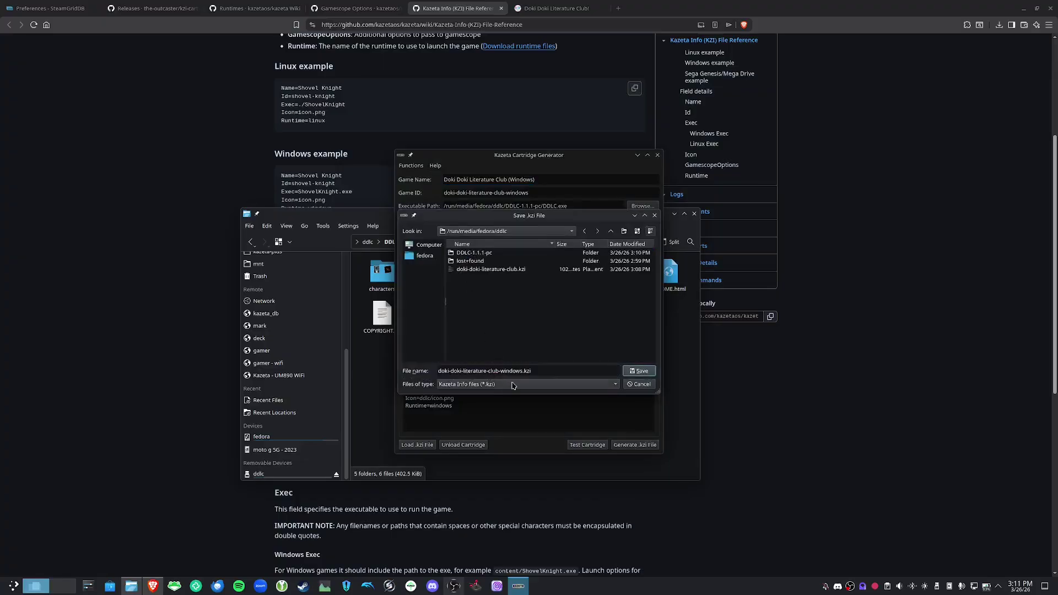
{"action": "left_click", "coordinate": [638, 370]}
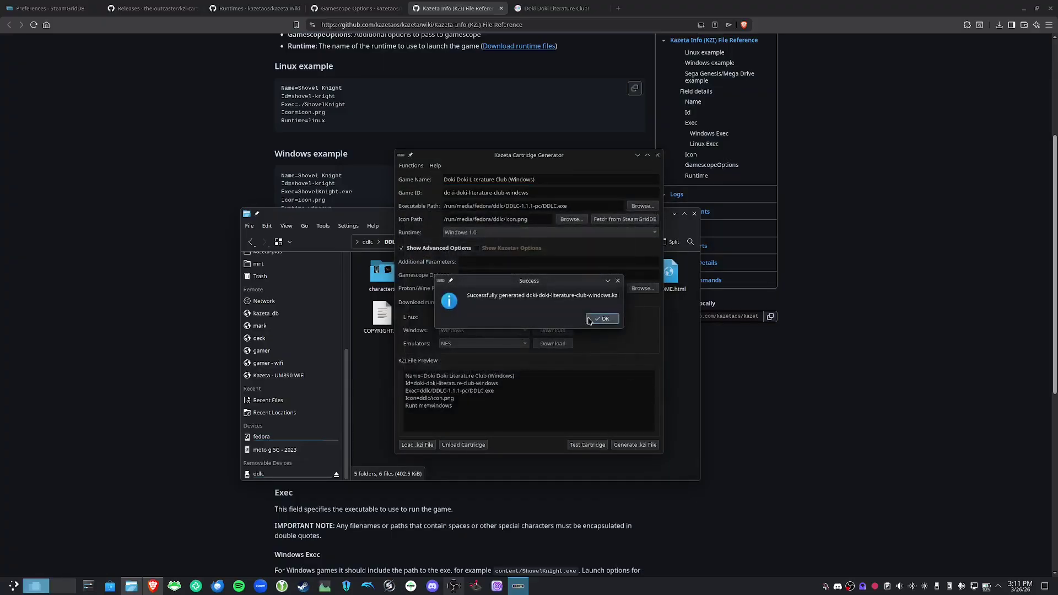
{"action": "left_click", "coordinate": [589, 321]}
Compare the contents of the original and Windows .kzi files on the ddlc drive, and return to the Kazeta Cartridge Generator.
{"action": "left_click", "coordinate": [368, 243]}
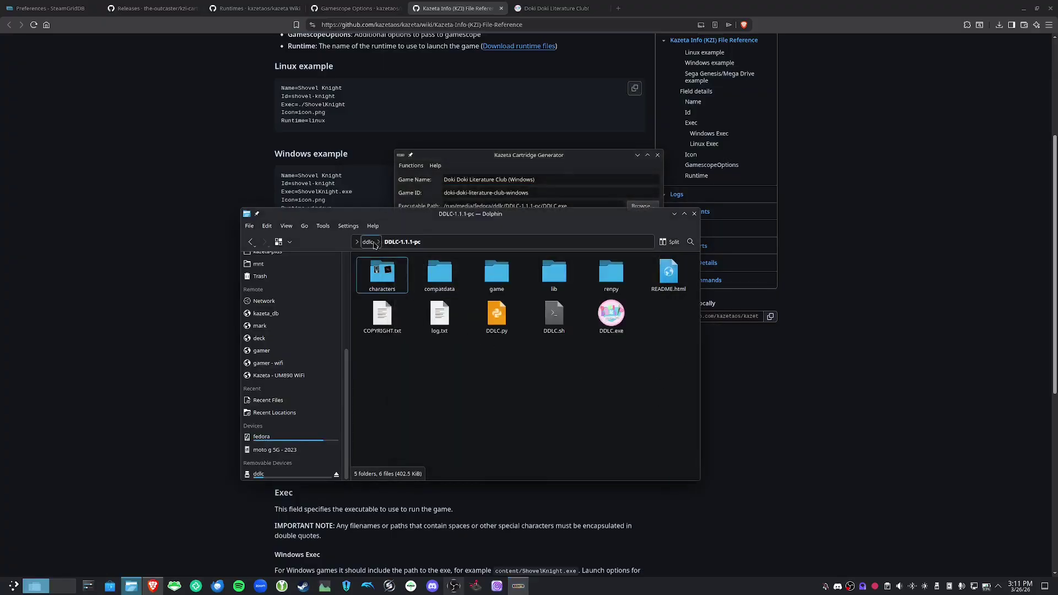
{"action": "double_click", "coordinate": [495, 274]}
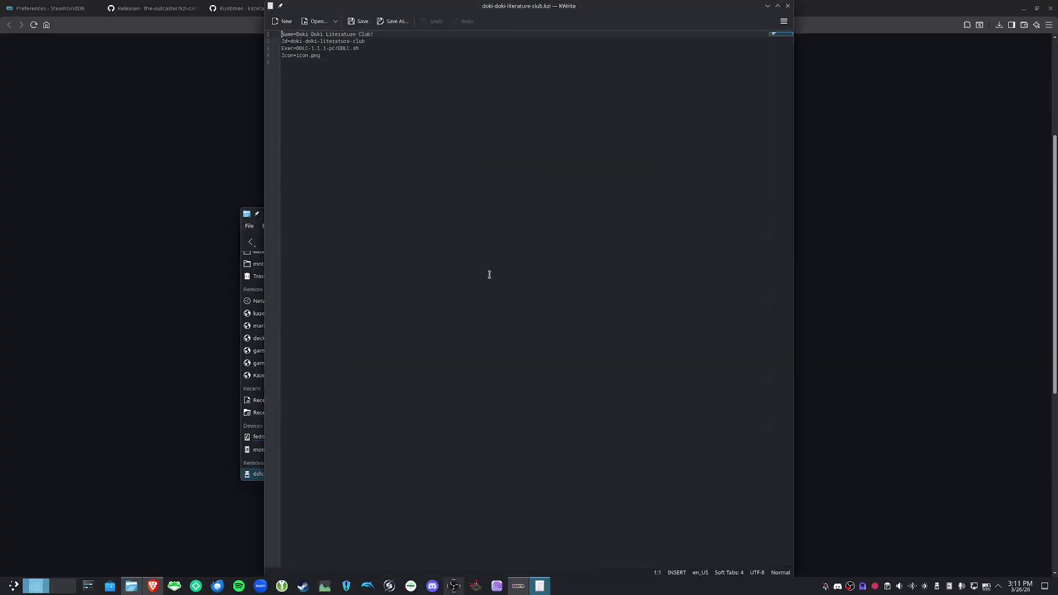
{"action": "left_click", "coordinate": [787, 6]}
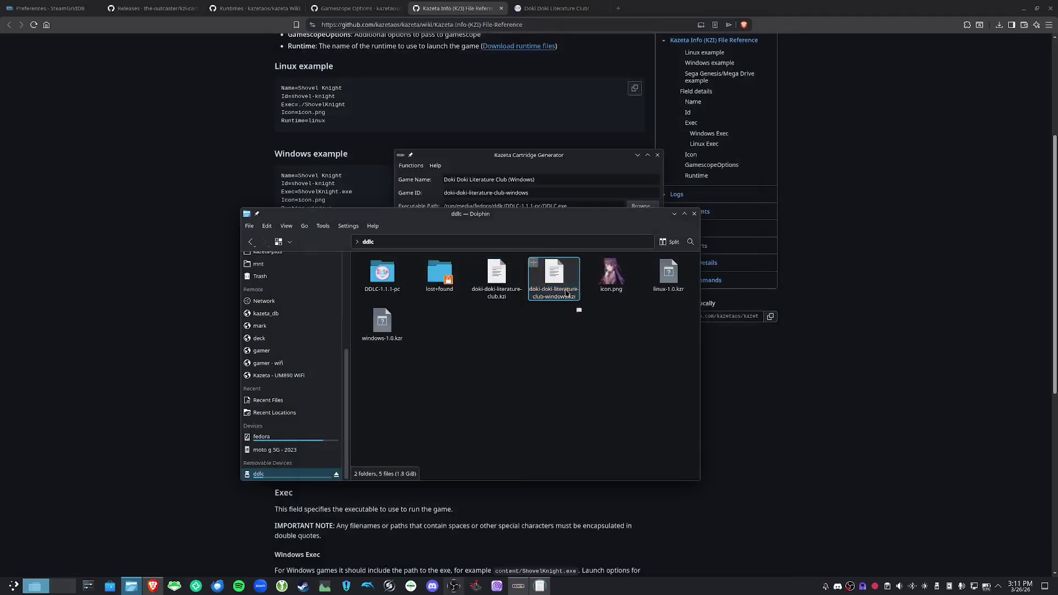
{"action": "double_click", "coordinate": [567, 293]}
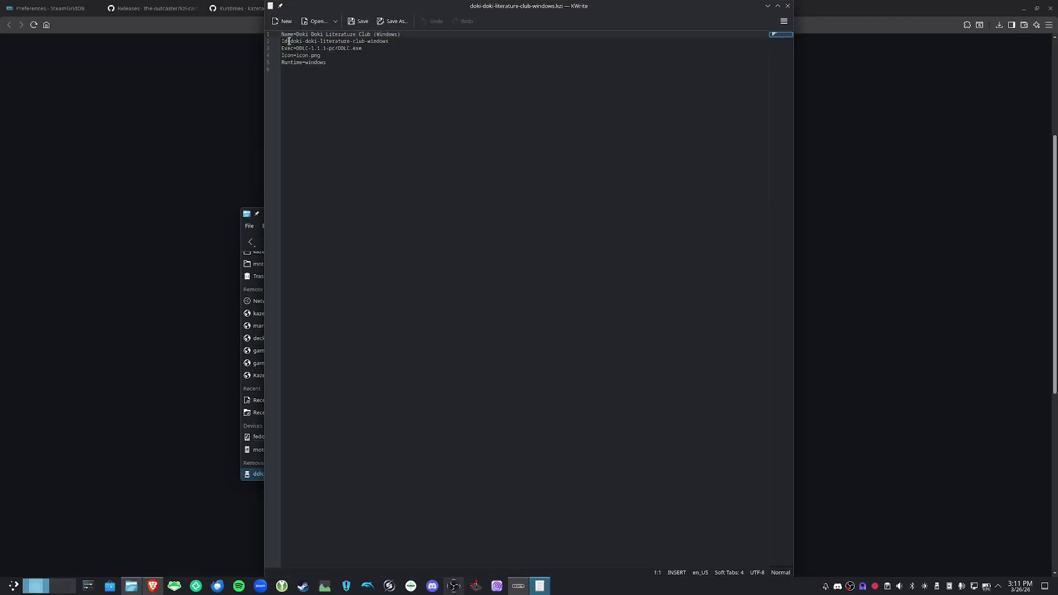
{"action": "left_click", "coordinate": [391, 42]}
{"action": "left_click", "coordinate": [786, 6]}
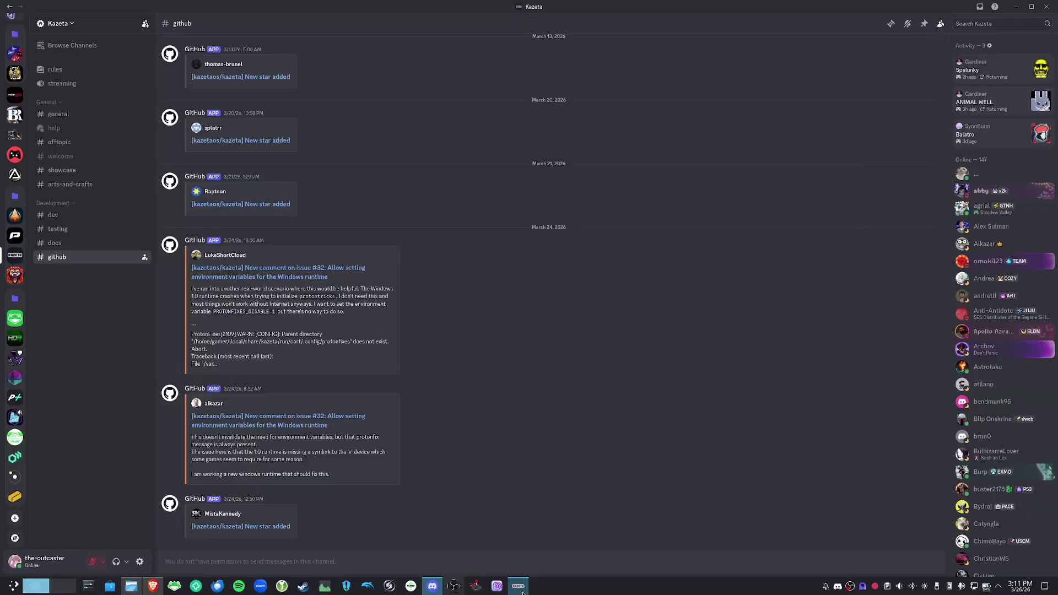
{"action": "left_click", "coordinate": [518, 585]}
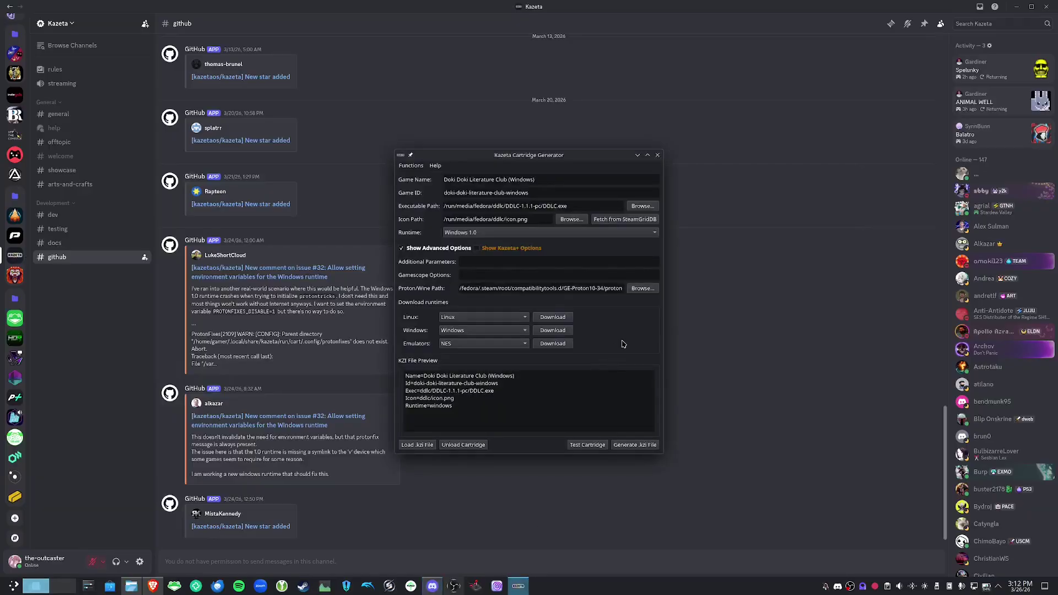